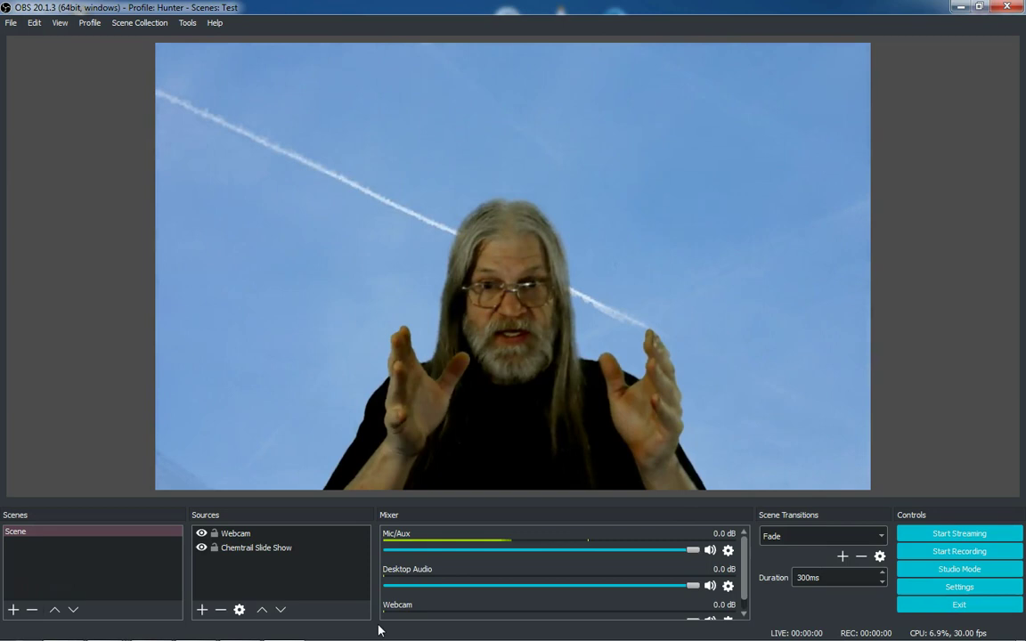
# Step: Switch to the Chrome browser and search Google for "obs studio"
pyautogui.click(32, 594)
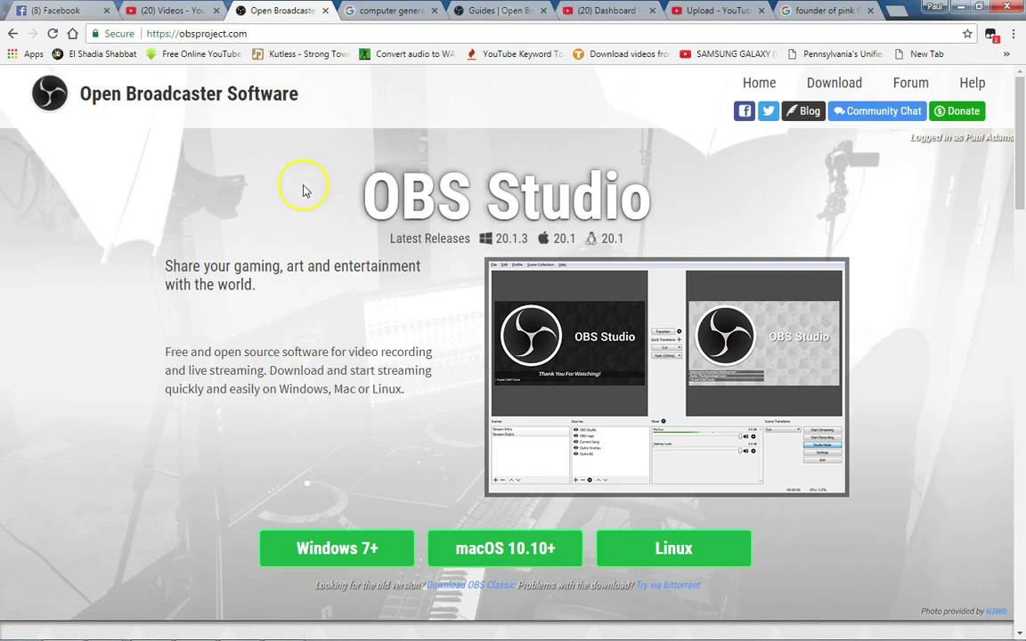
pyautogui.click(14, 34)
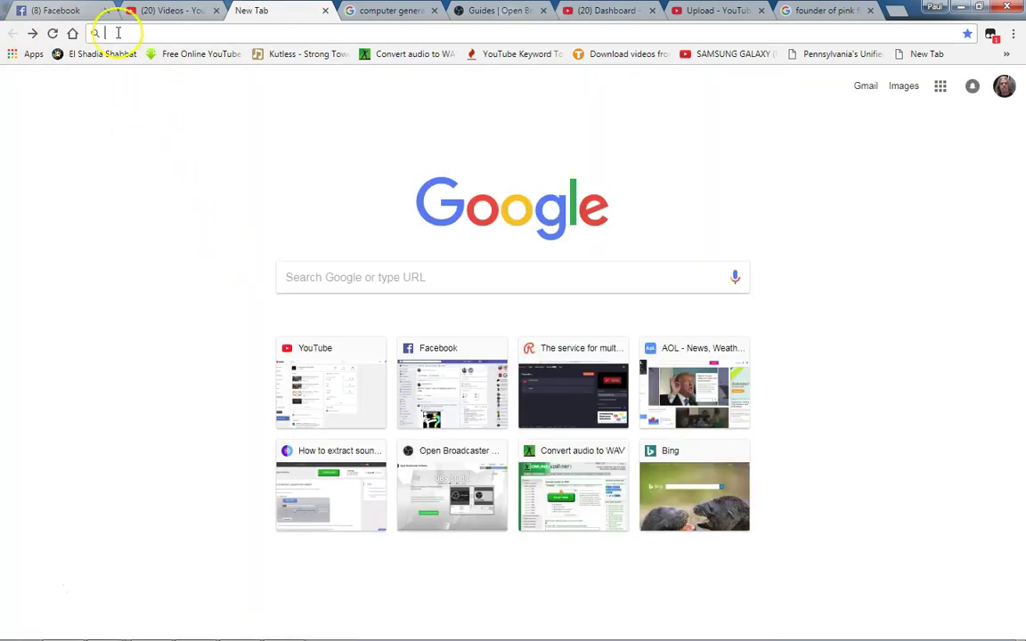
pyautogui.click(293, 272)
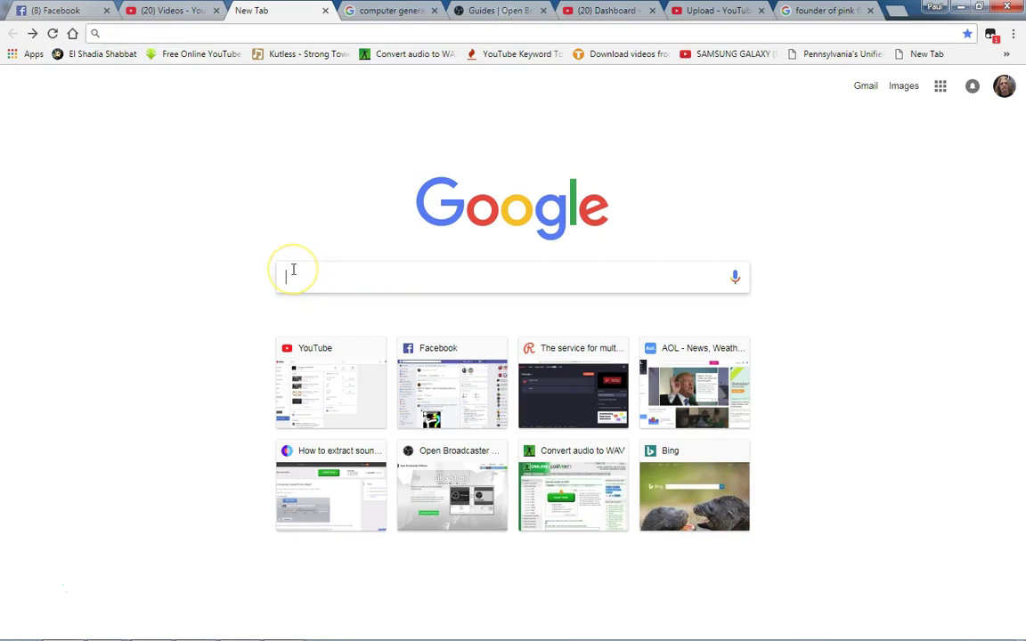
pyautogui.write('obs')
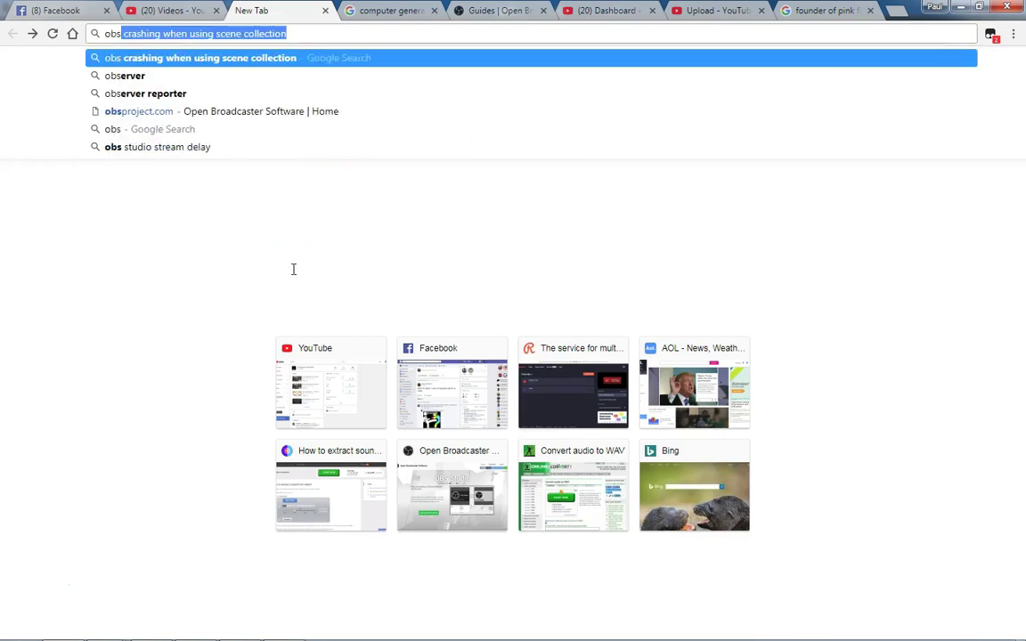
pyautogui.press('Return')
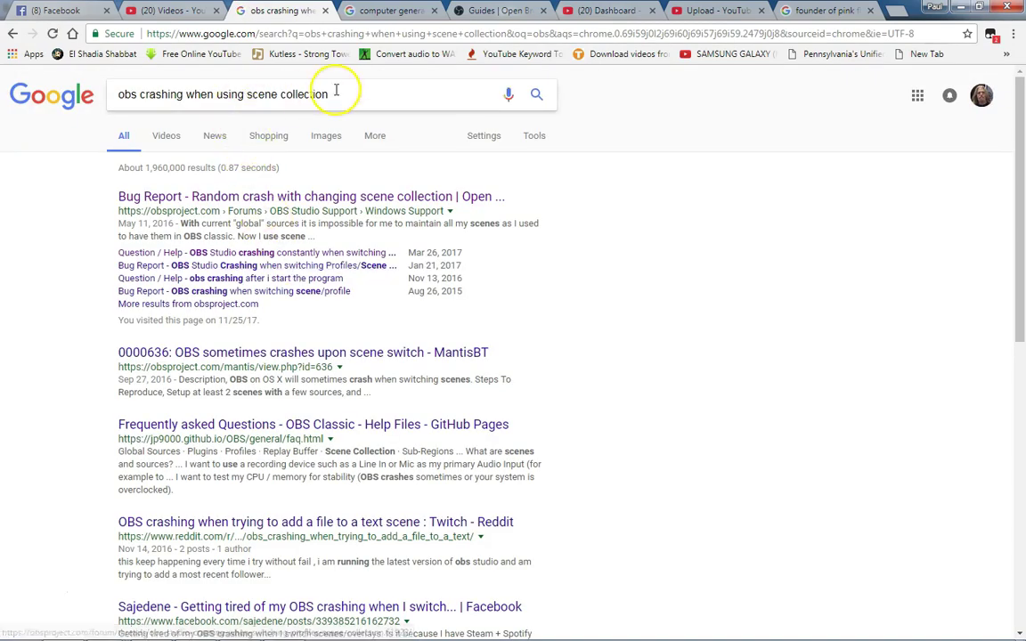
pyautogui.moveTo(338, 93); pyautogui.dragTo(143, 93)
pyautogui.press('BackSpace')
pyautogui.write('studio')
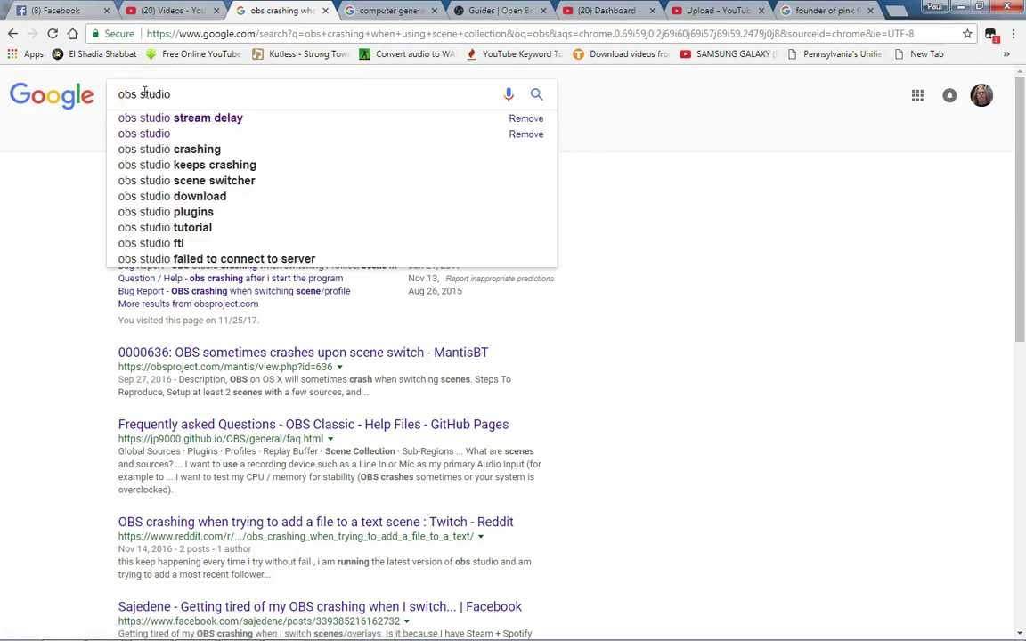
pyautogui.press('Return')
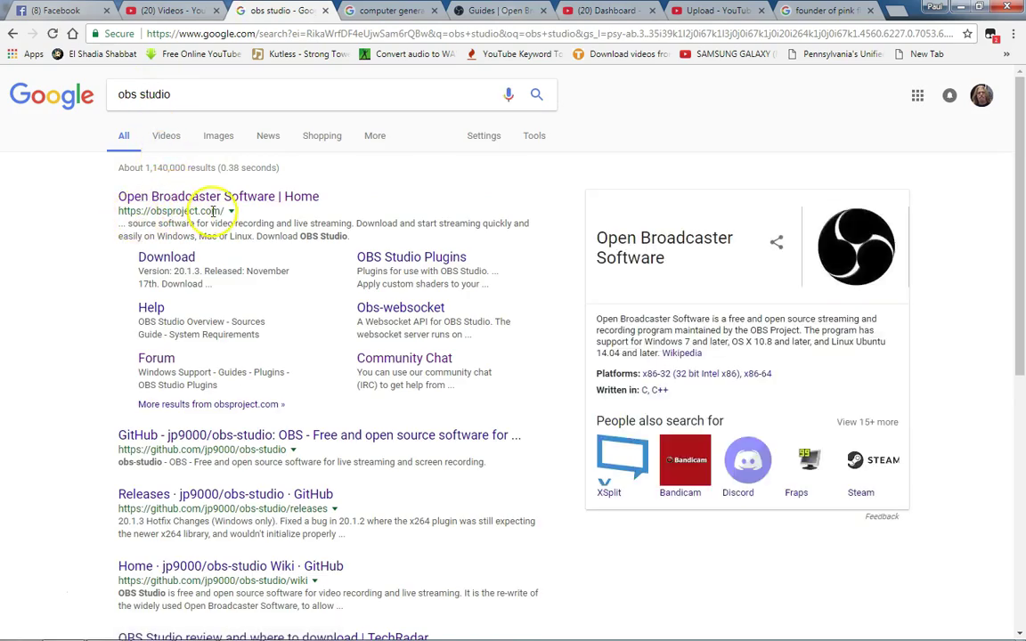
# Step: Open the Open Broadcaster Software home page, view the OBS Studio download options for each operating system, and return to OBS
pyautogui.click(206, 203)
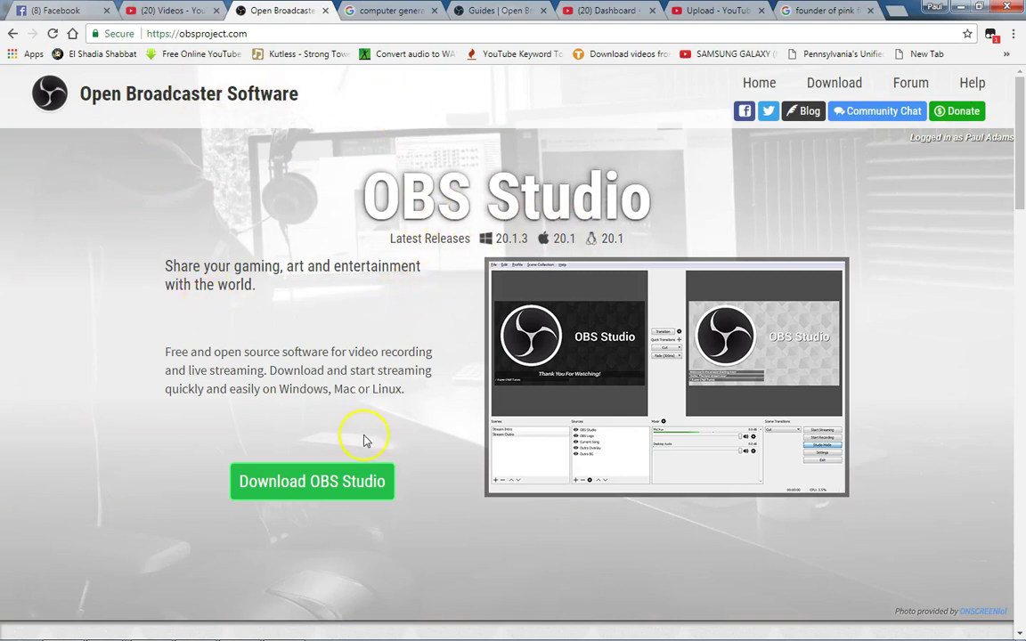
pyautogui.click(334, 489)
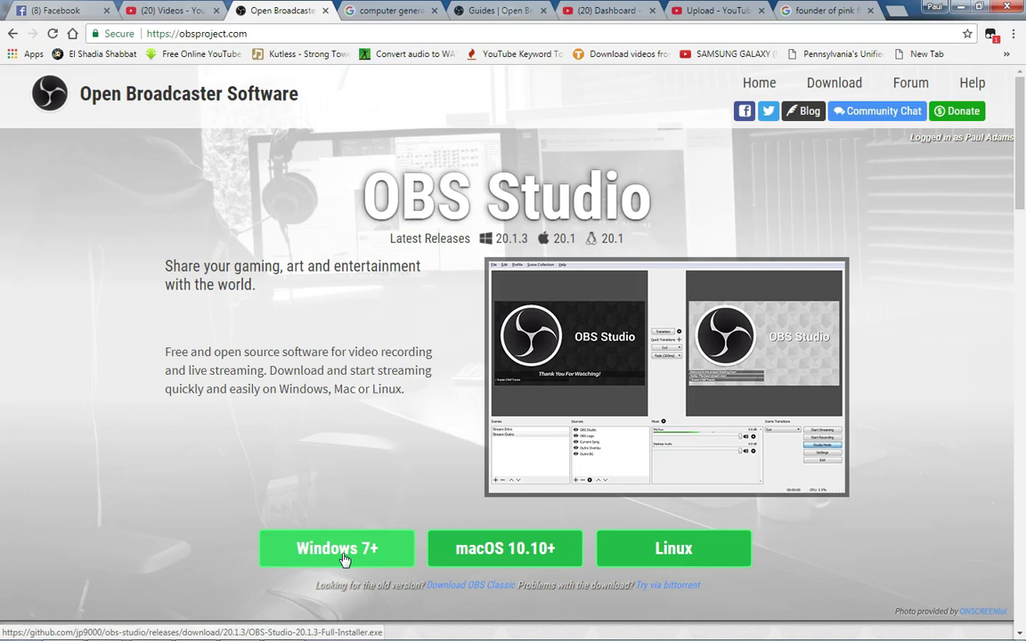
pyautogui.click(516, 553)
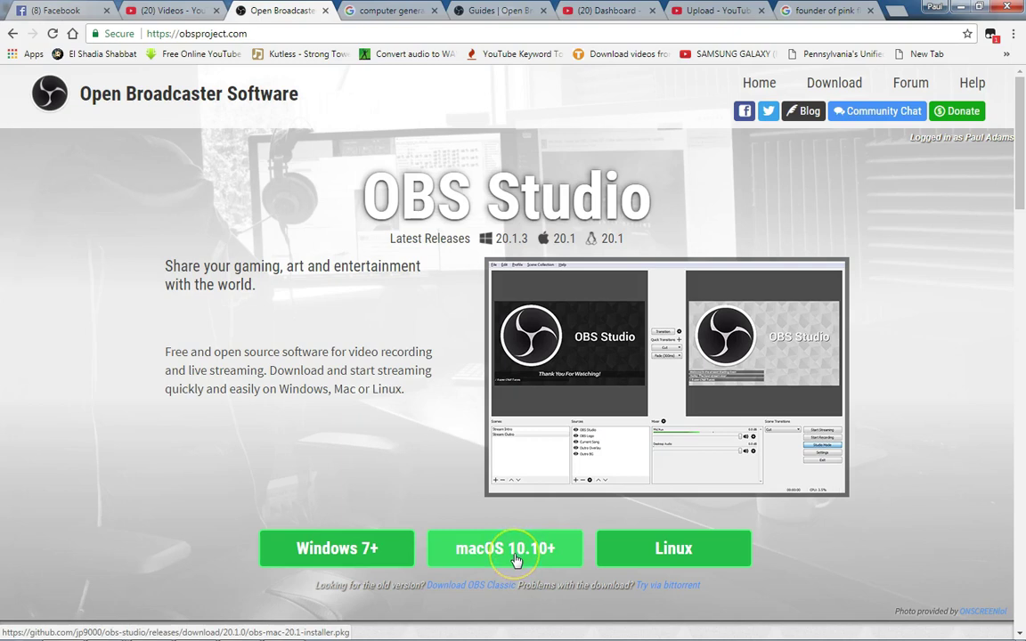
pyautogui.click(686, 549)
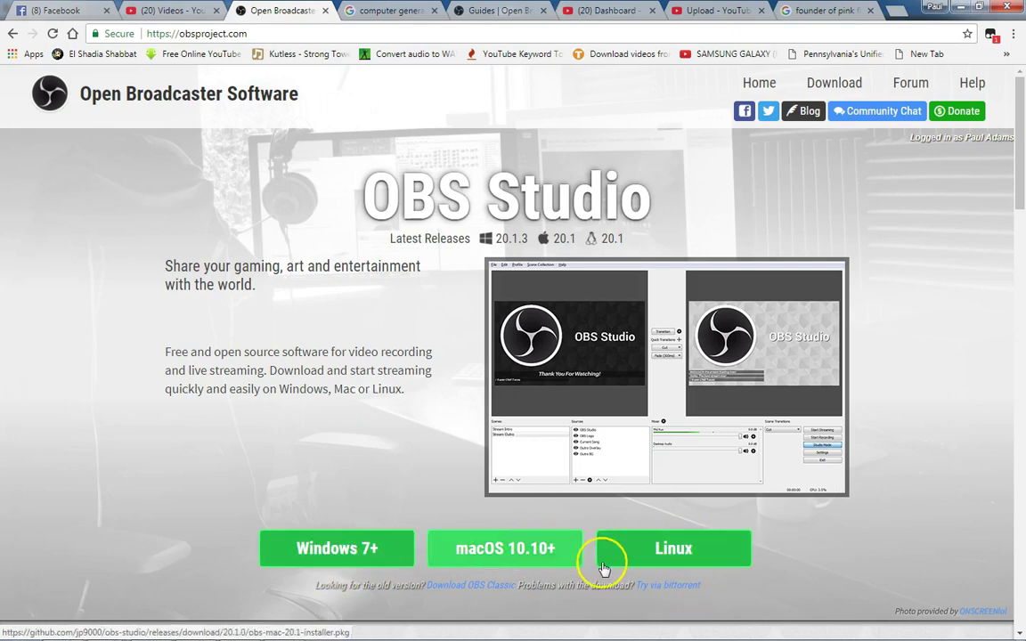
pyautogui.click(389, 570)
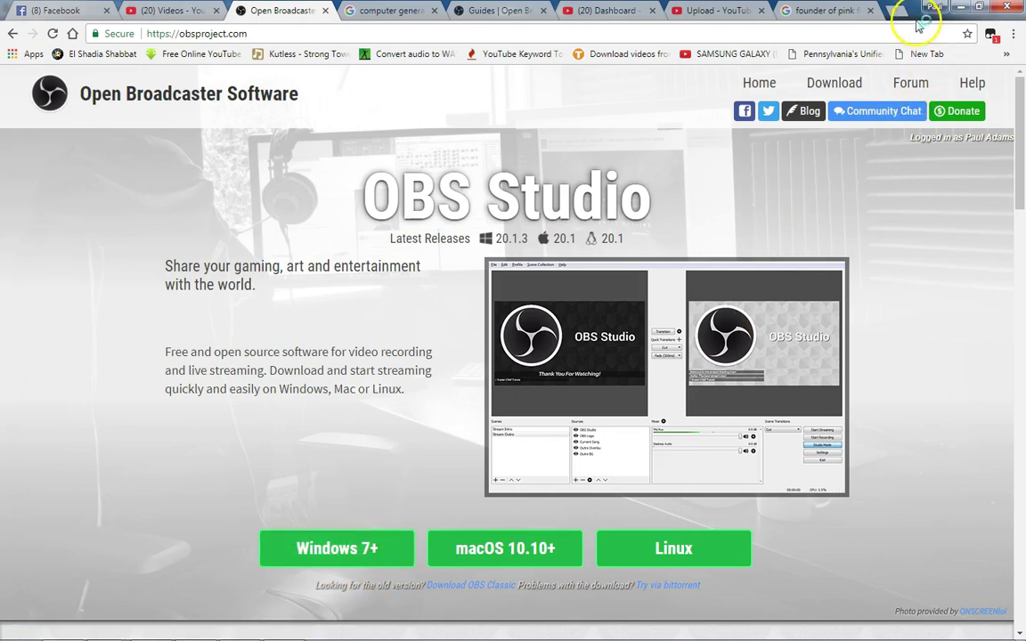
pyautogui.moveTo(914, 9); pyautogui.dragTo(0, 53)
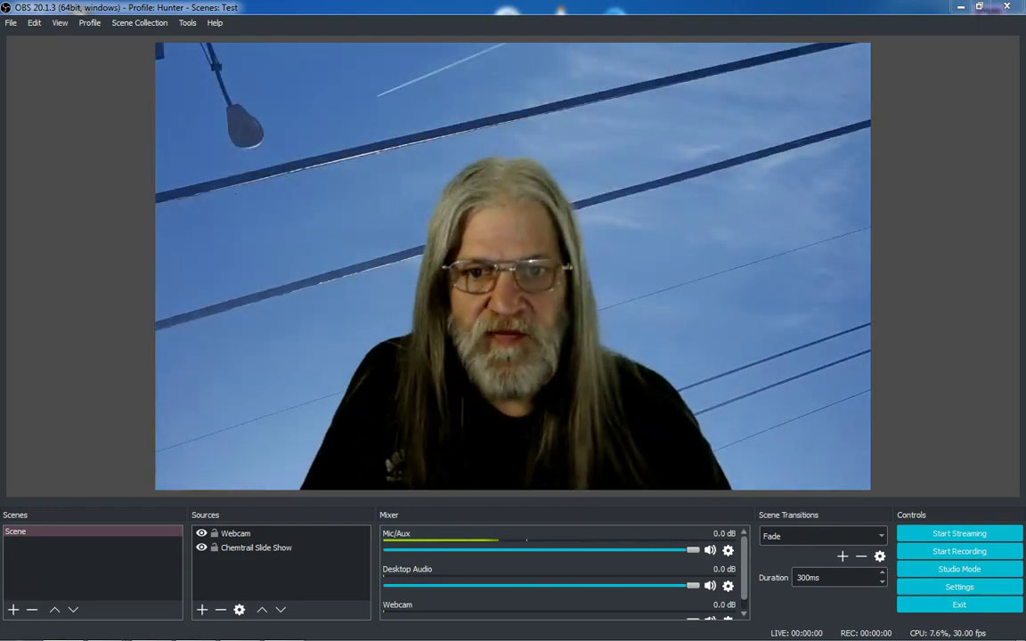
# Step: Open the general settings, try the Default and Dark themes, and switch the theme back to Rachni
pyautogui.click(969, 589)
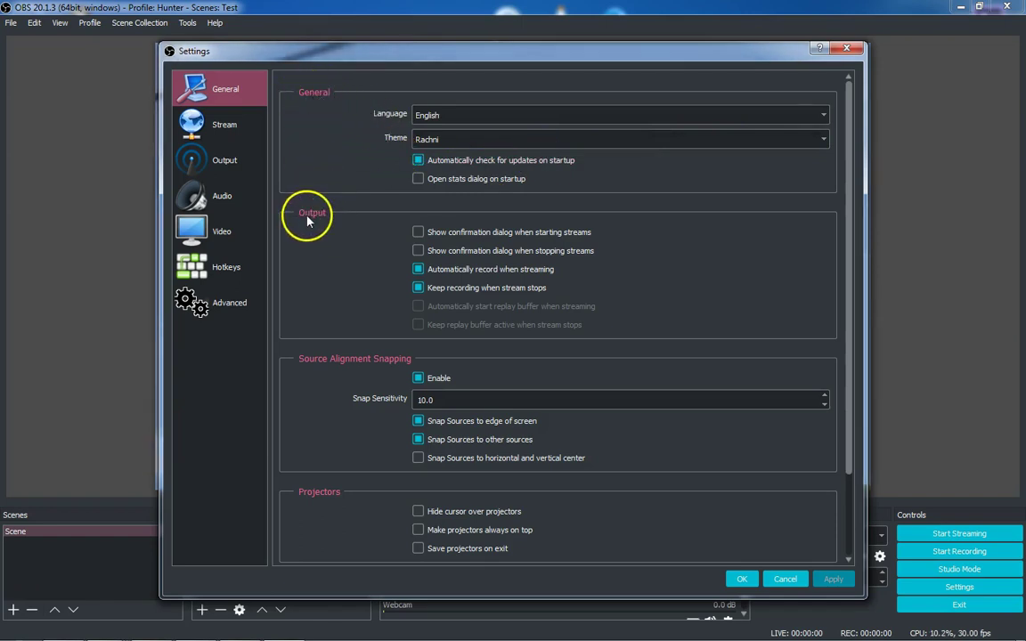
pyautogui.click(421, 164)
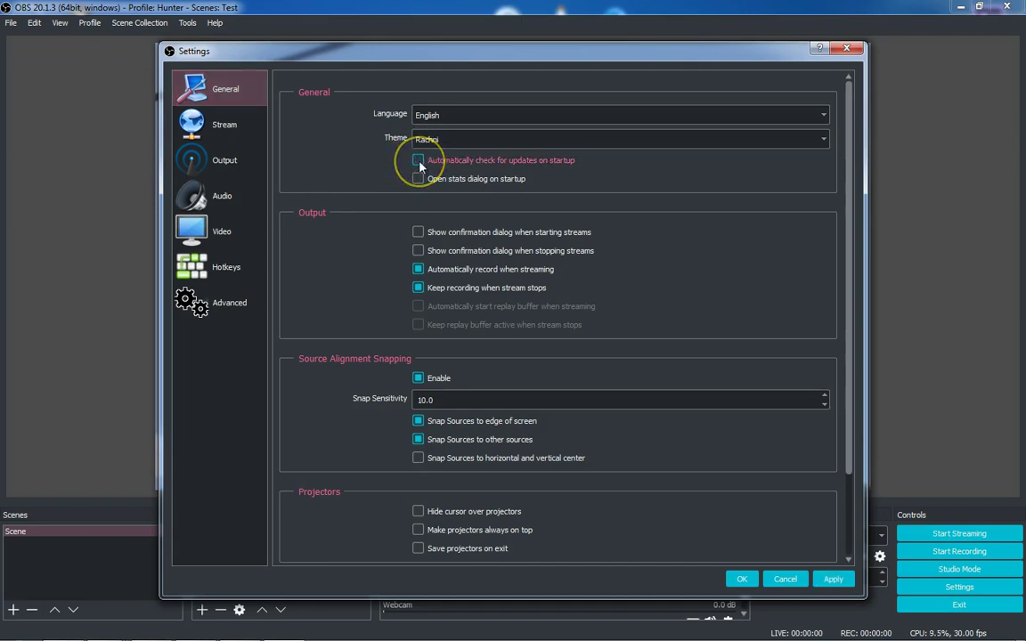
pyautogui.click(821, 144)
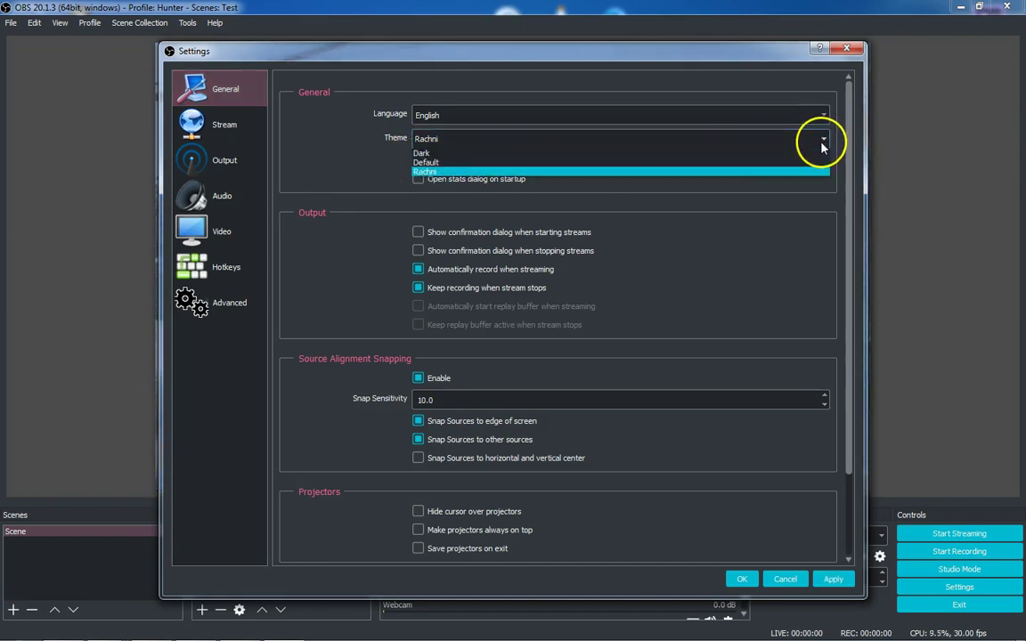
pyautogui.click(744, 164)
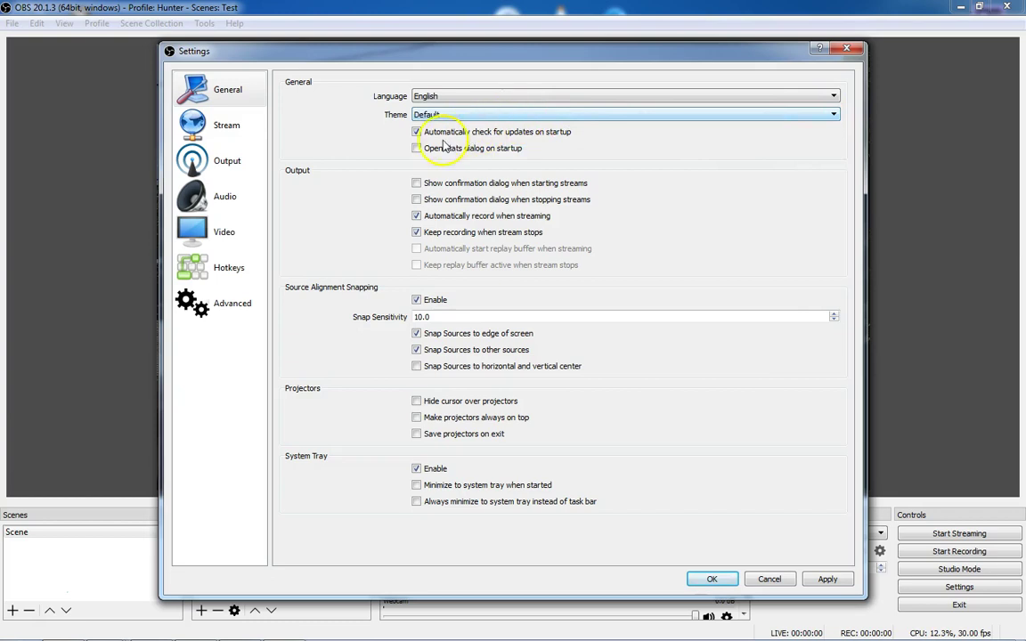
pyautogui.click(824, 115)
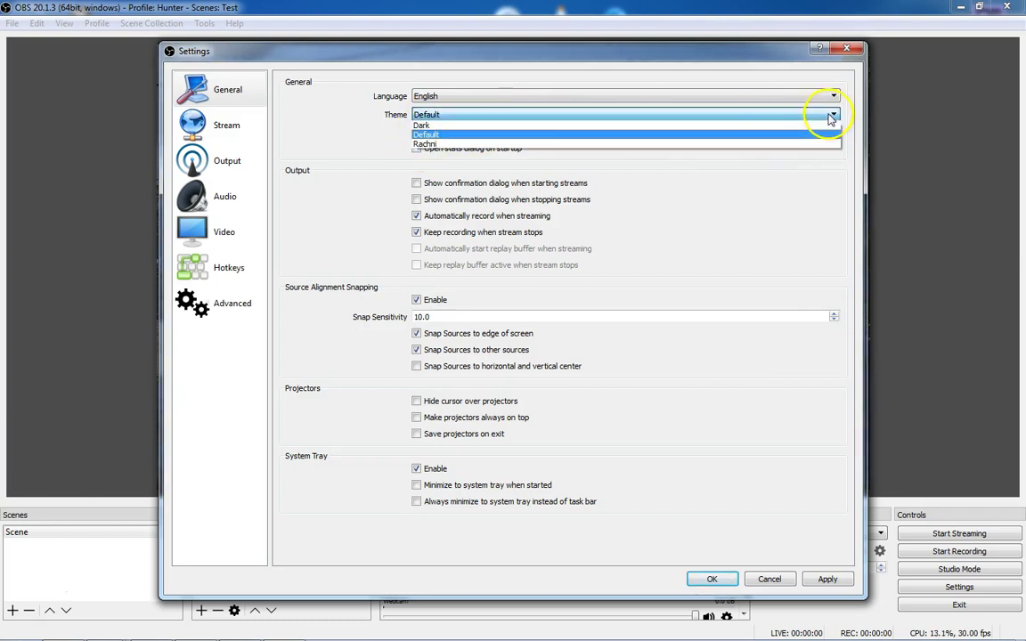
pyautogui.click(795, 126)
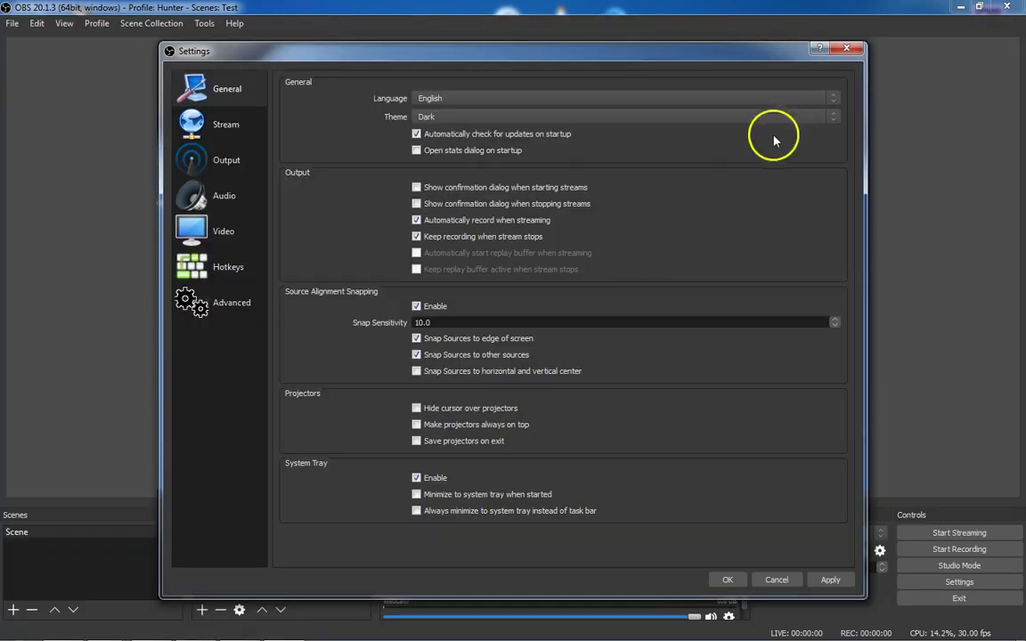
pyautogui.click(832, 122)
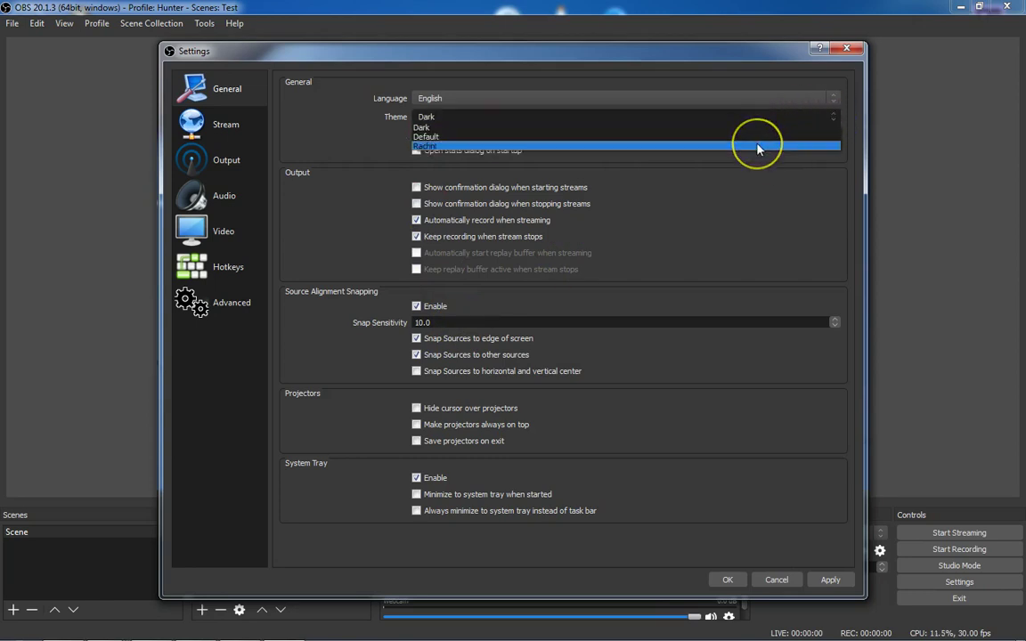
pyautogui.click(758, 150)
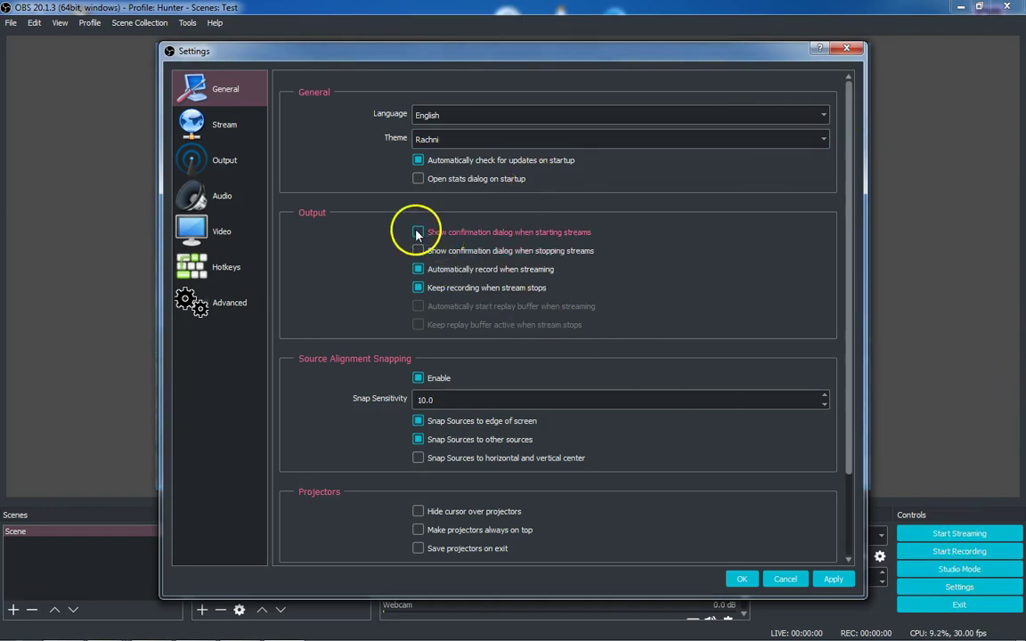
# Step: Save the settings with the confirmation dialog for starting streams enabled, and test it by starting a stream and declining
pyautogui.click(821, 579)
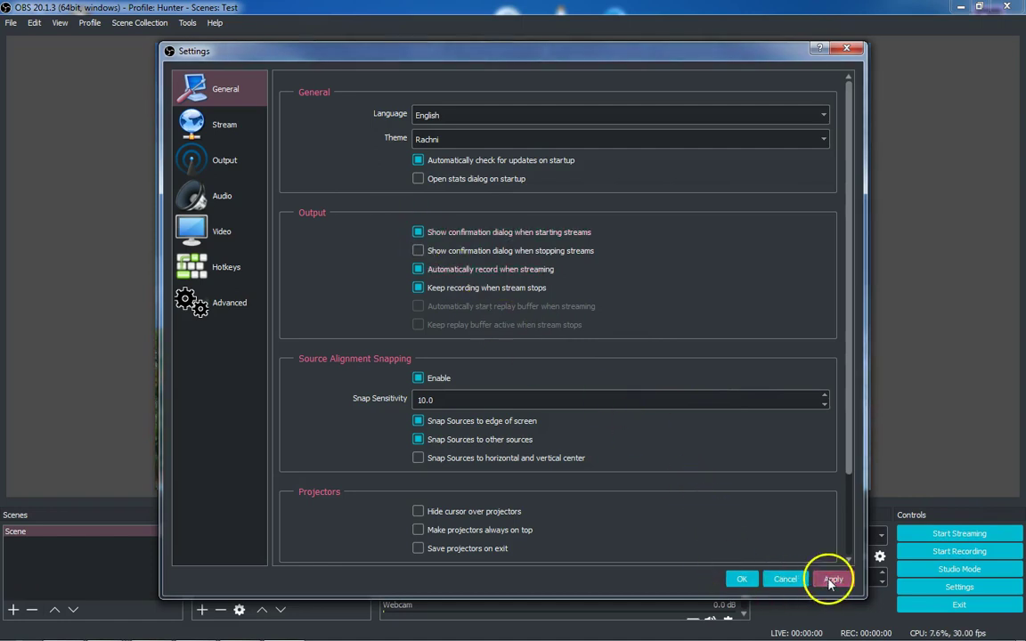
pyautogui.click(738, 580)
pyautogui.click(935, 533)
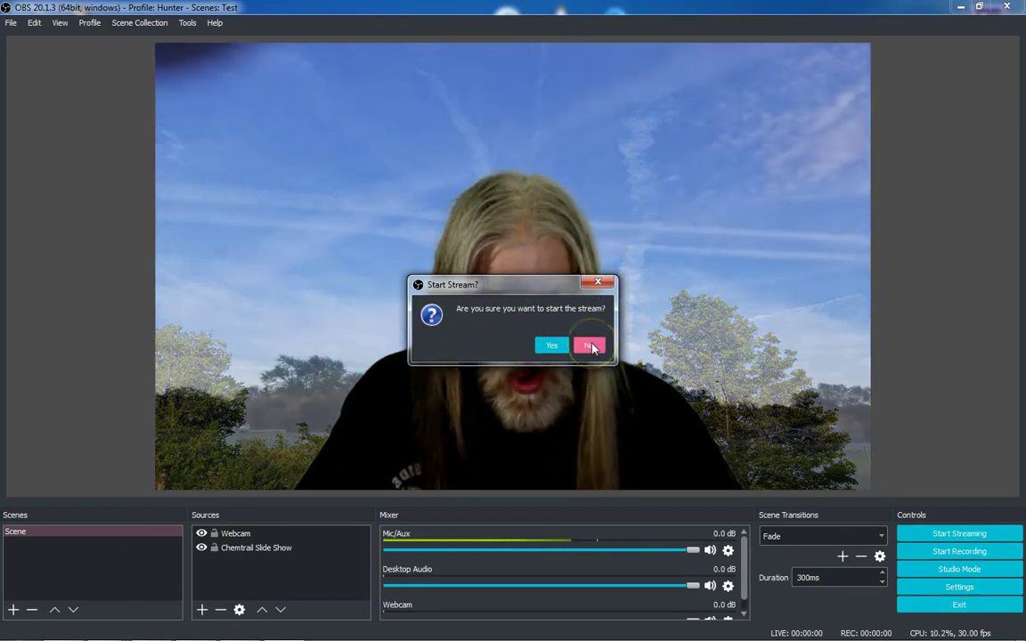
pyautogui.click(590, 346)
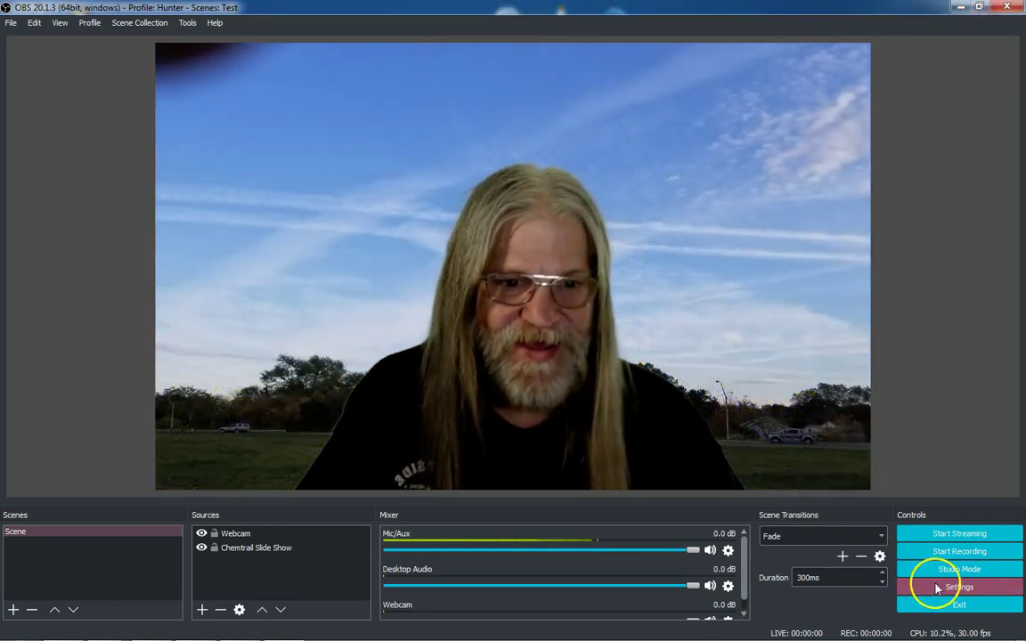
# Step: Reopen the general settings, try toggling the confirmation dialogs for stopping and starting streams, and discard the changes
pyautogui.click(937, 587)
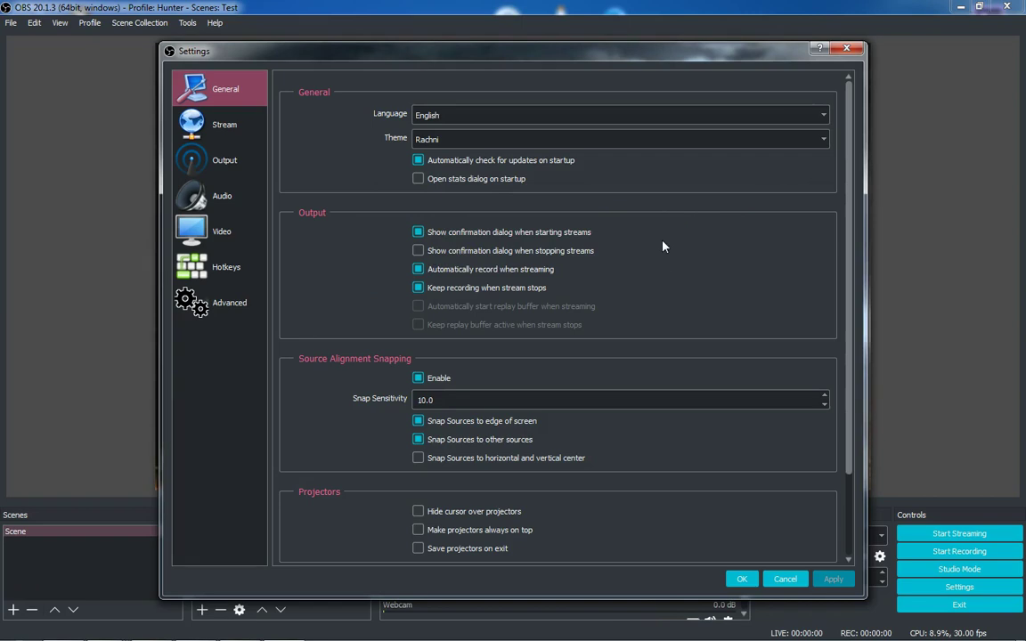
pyautogui.click(420, 253)
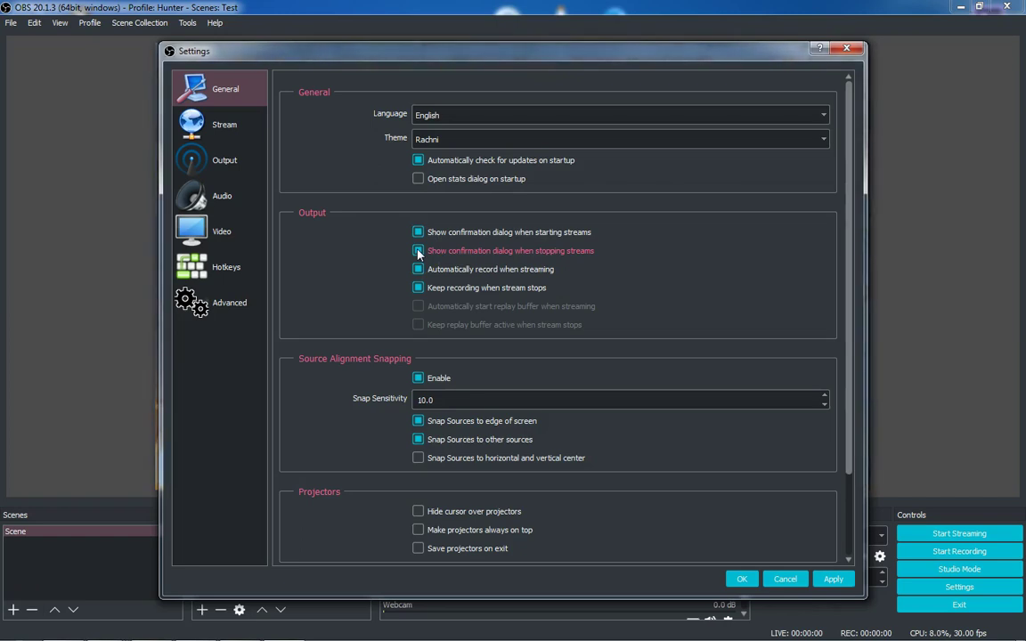
pyautogui.click(418, 251)
pyautogui.click(416, 233)
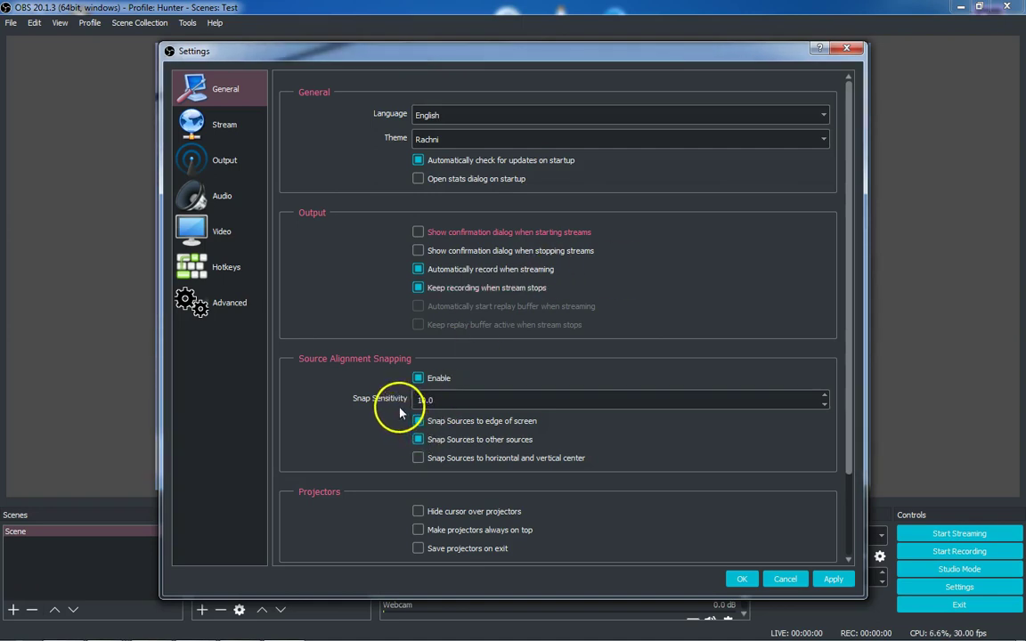
pyautogui.click(431, 399)
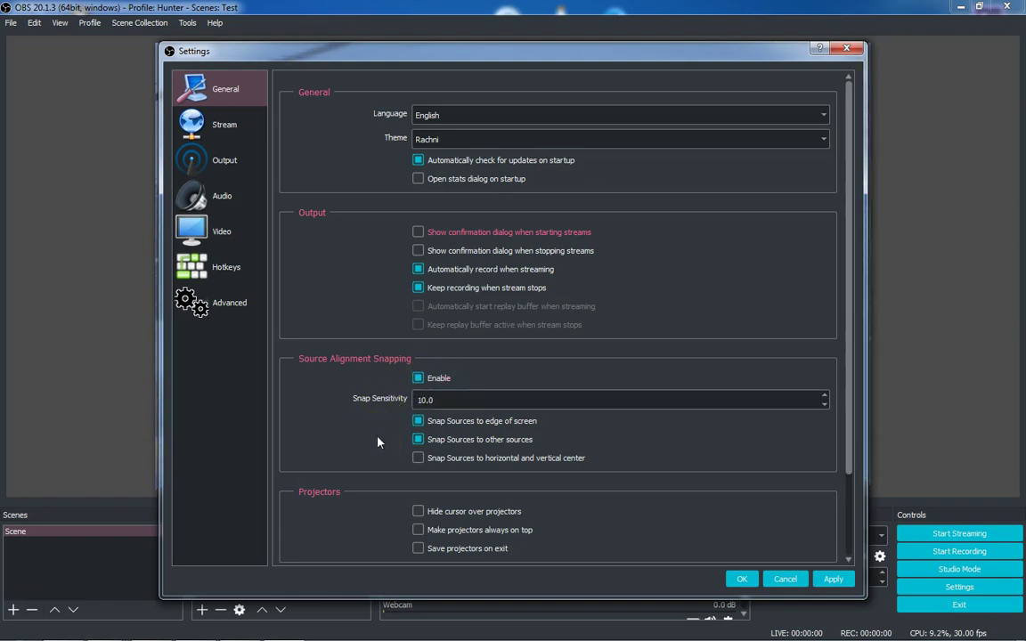
pyautogui.click(785, 580)
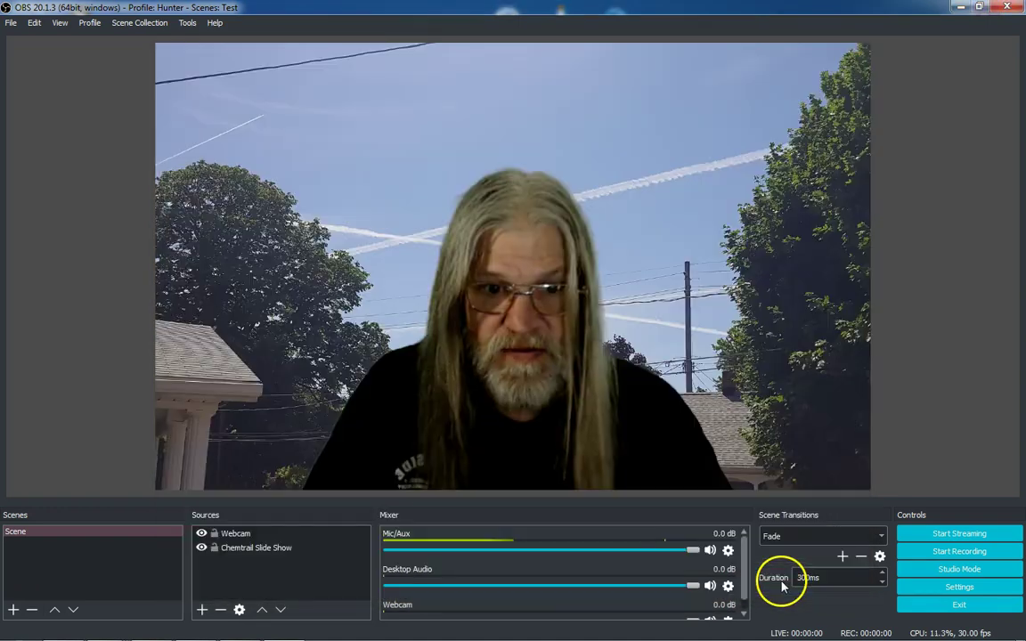
# Step: Shrink the Webcam source in the preview and snap it into the lower-right corner of the canvas
pyautogui.moveTo(525, 408); pyautogui.dragTo(477, 413)
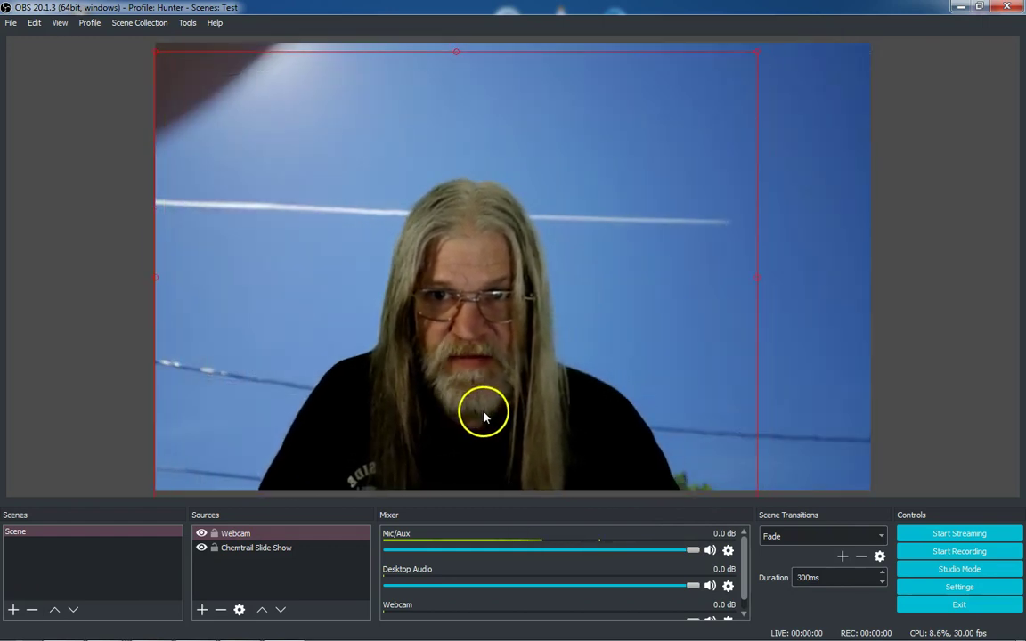
pyautogui.moveTo(153, 45); pyautogui.dragTo(470, 279)
pyautogui.moveTo(586, 430); pyautogui.dragTo(692, 431)
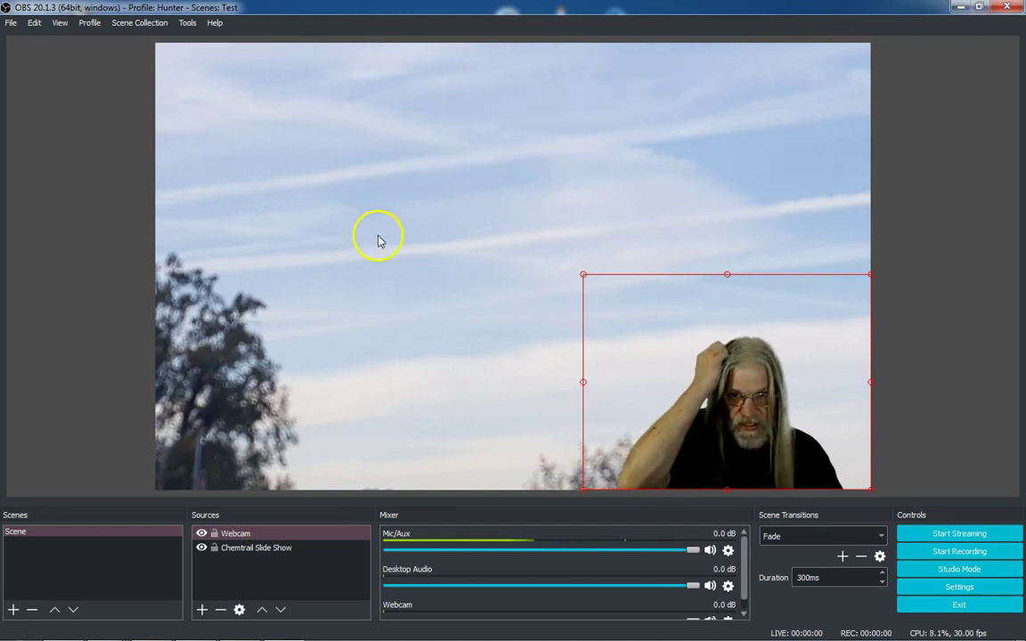
pyautogui.moveTo(700, 398)
pyautogui.mouseDown()
pyautogui.moveTo(687, 366)
pyautogui.moveTo(595, 313)
pyautogui.moveTo(586, 297)
pyautogui.moveTo(643, 381)
pyautogui.moveTo(703, 398)
pyautogui.mouseUp()
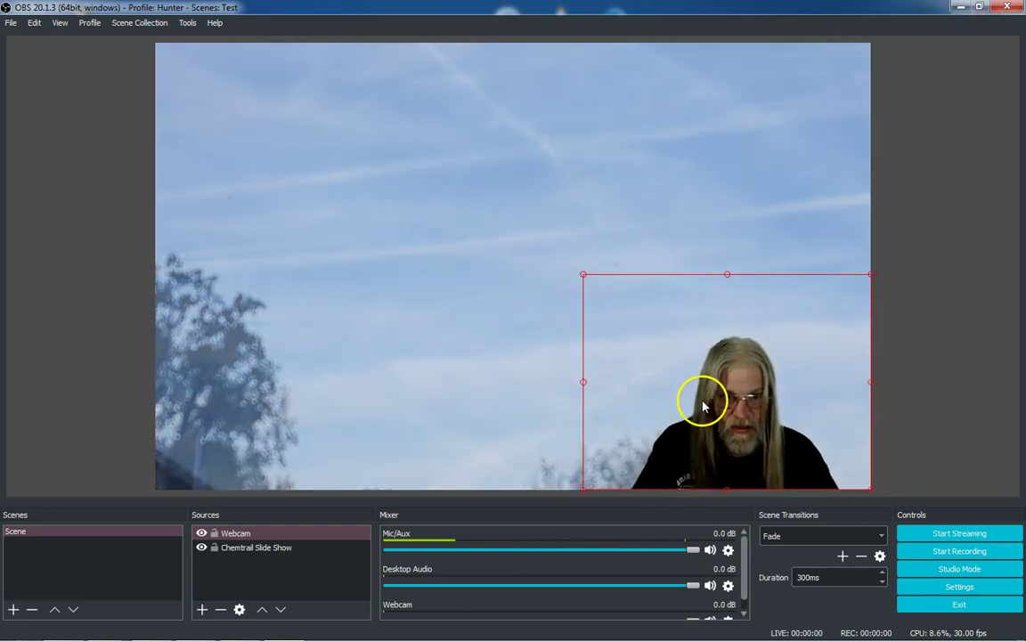
# Step: Reopen the settings to review the snap sensitivity, and show the stream service settings
pyautogui.click(933, 589)
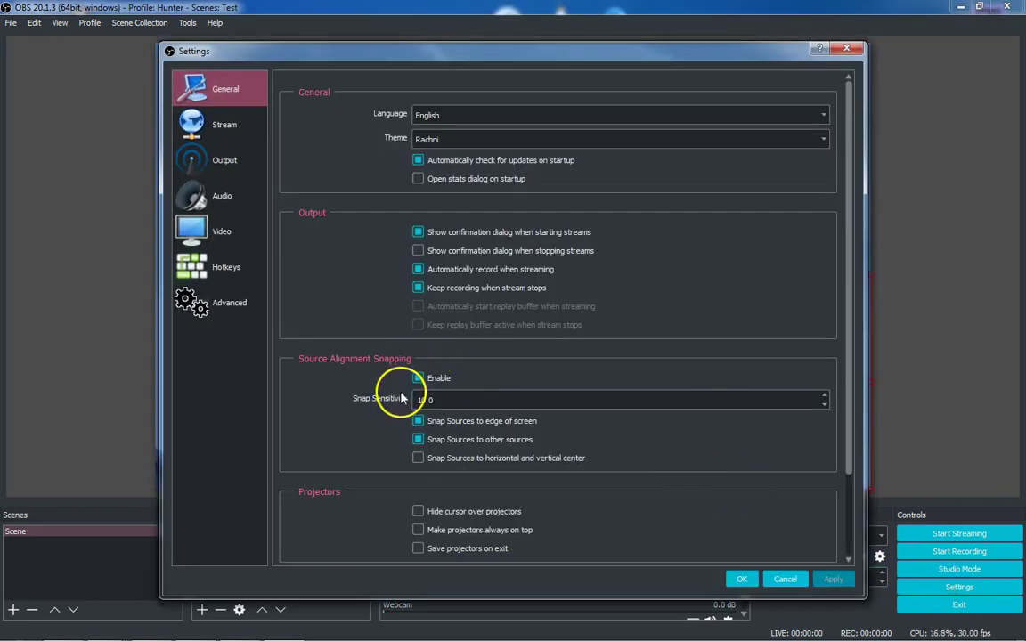
pyautogui.click(426, 400)
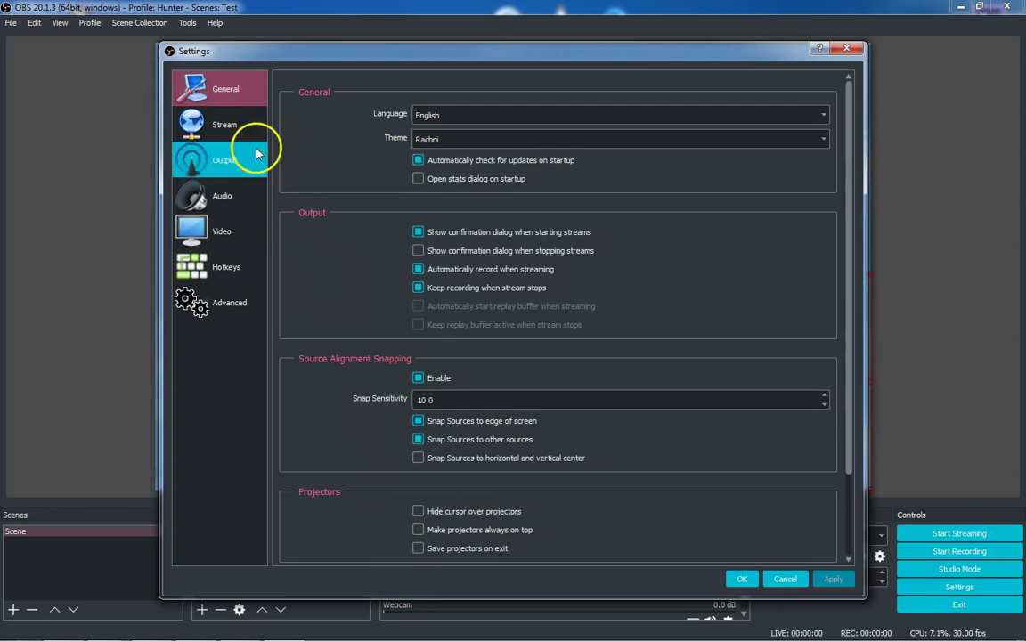
pyautogui.click(217, 129)
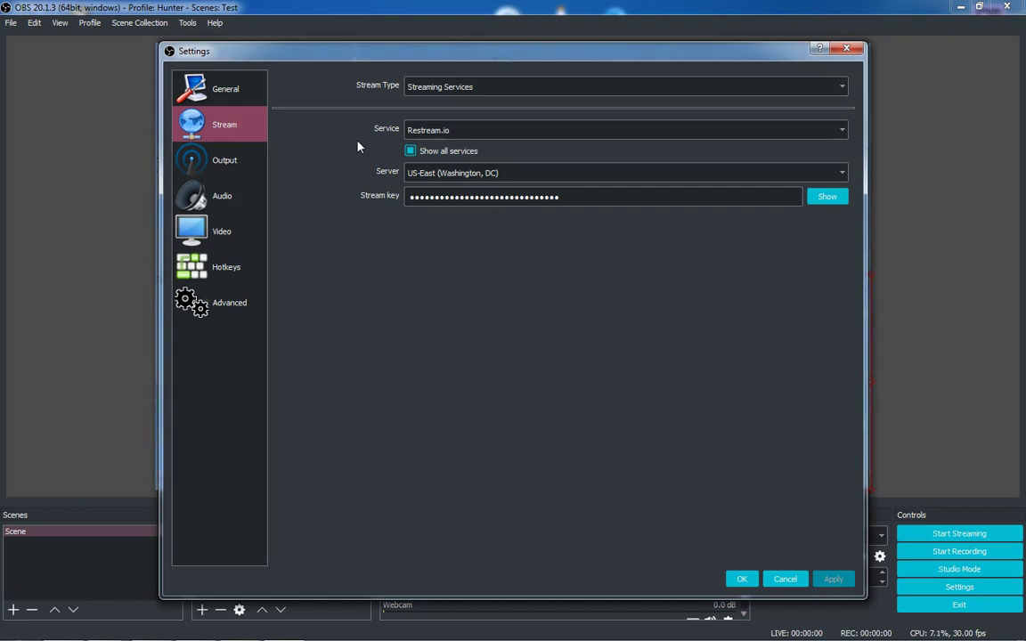
# Step: Review the list of streaming services, and locate the stream name/key field in the encoder setup of YouTube's live dashboard in the browser
pyautogui.click(842, 131)
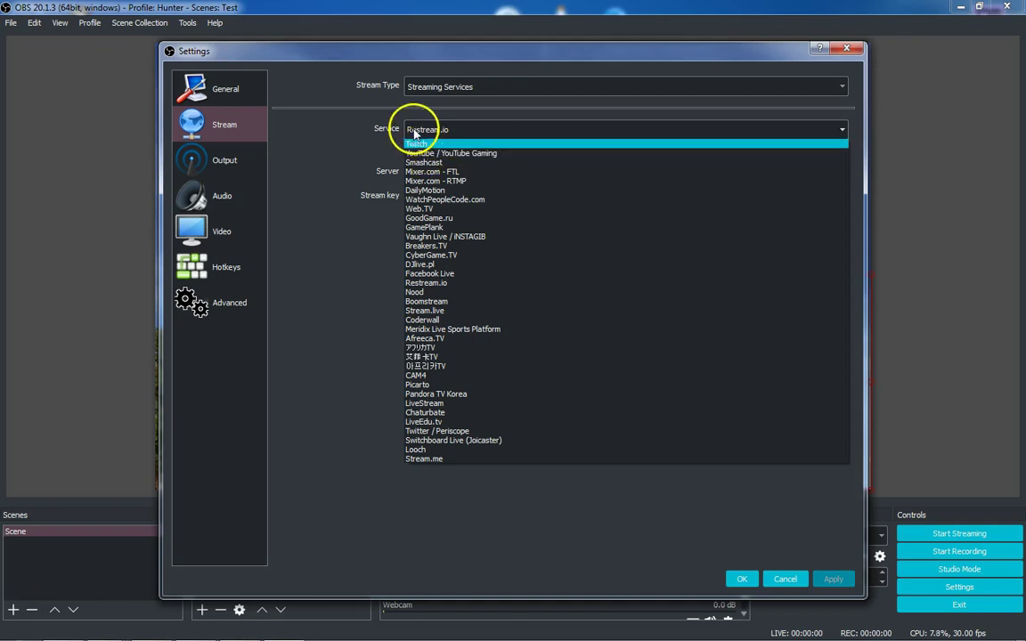
pyautogui.click(341, 162)
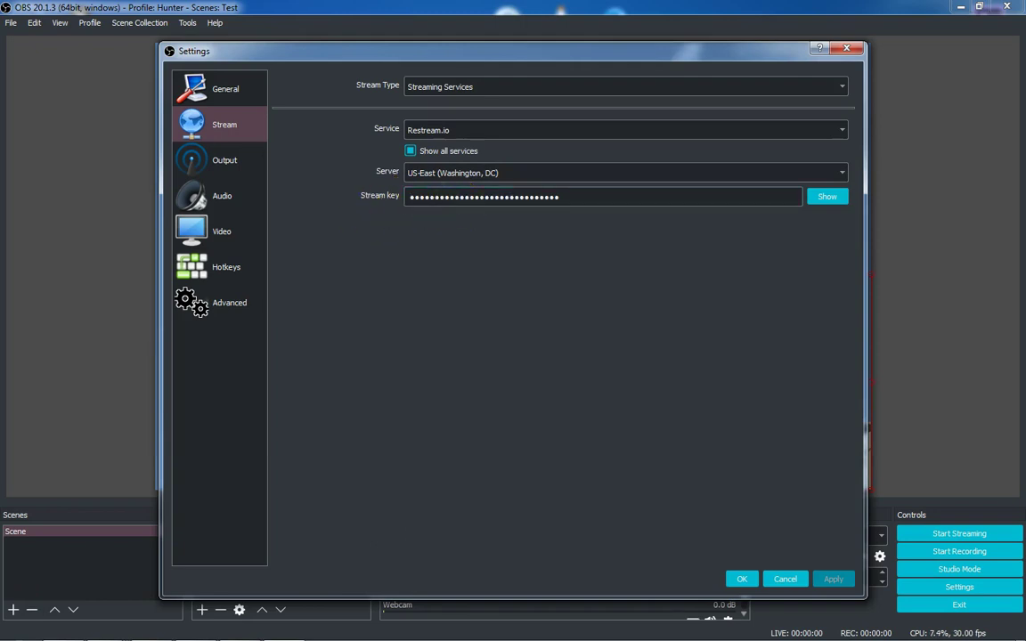
pyautogui.moveTo(0, 196); pyautogui.dragTo(559, 25)
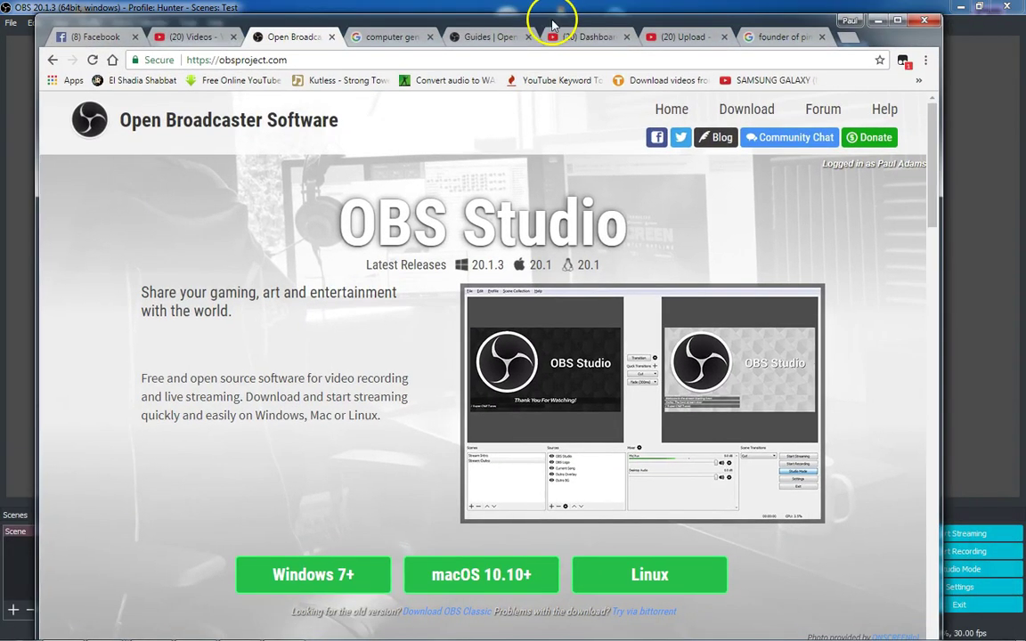
pyautogui.click(185, 40)
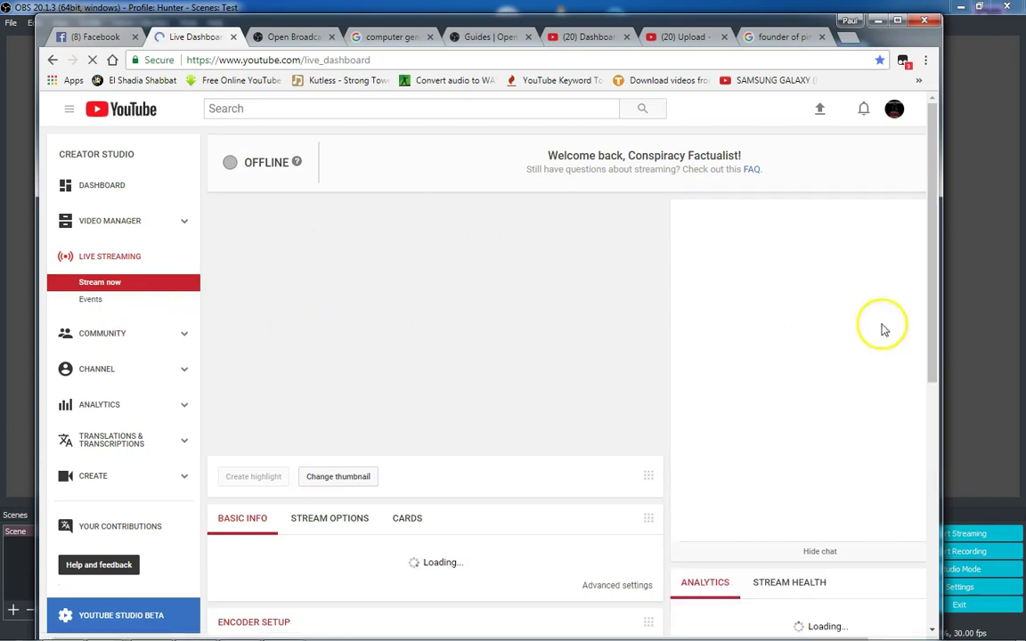
pyautogui.moveTo(934, 296); pyautogui.dragTo(926, 448)
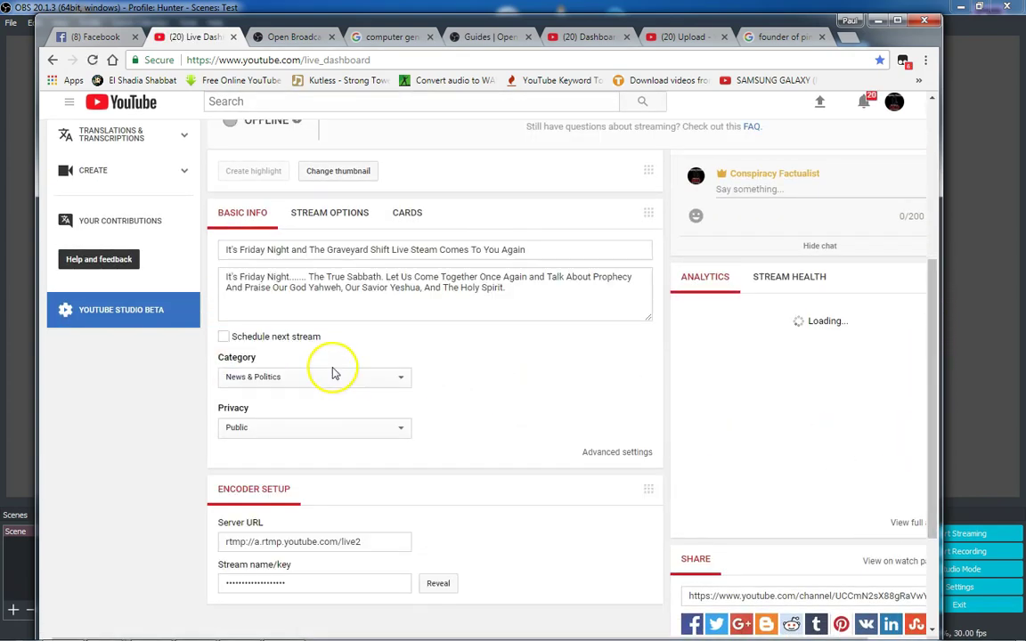
pyautogui.scroll(-3, 462, 424)
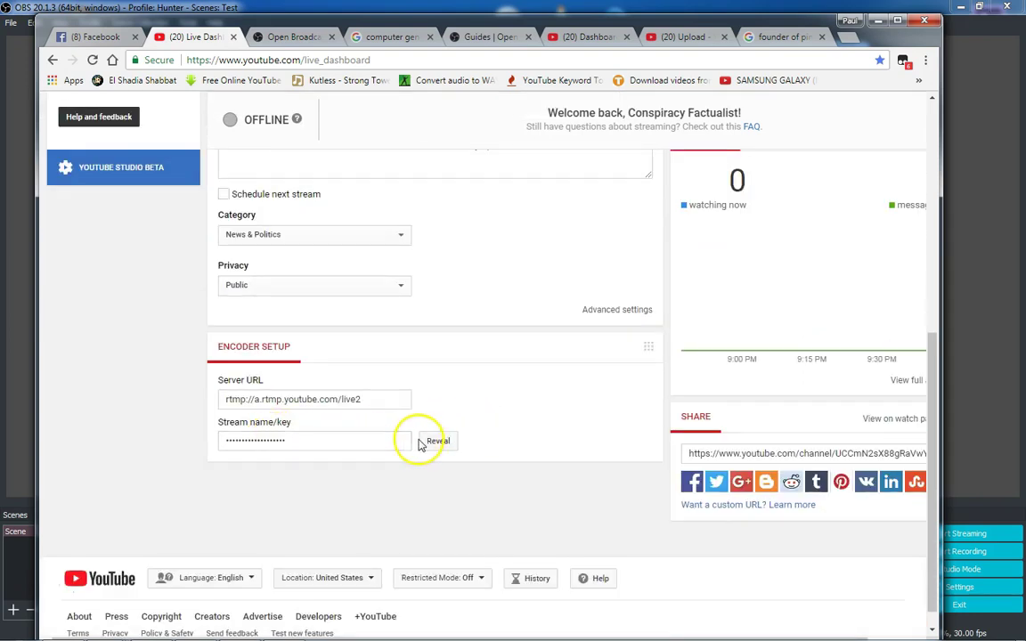
pyautogui.click(280, 443)
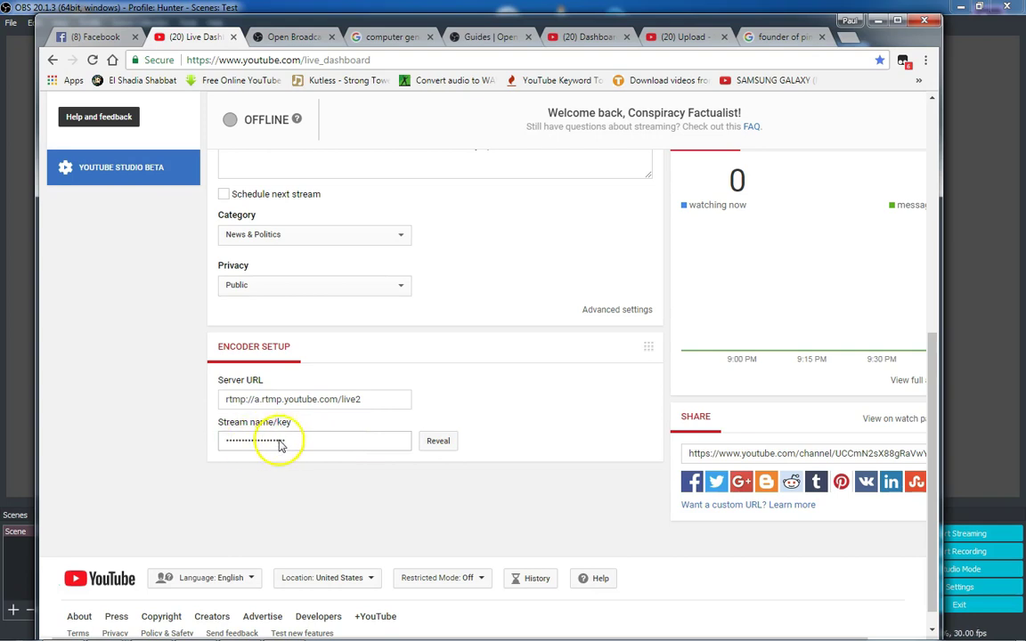
pyautogui.click(279, 442)
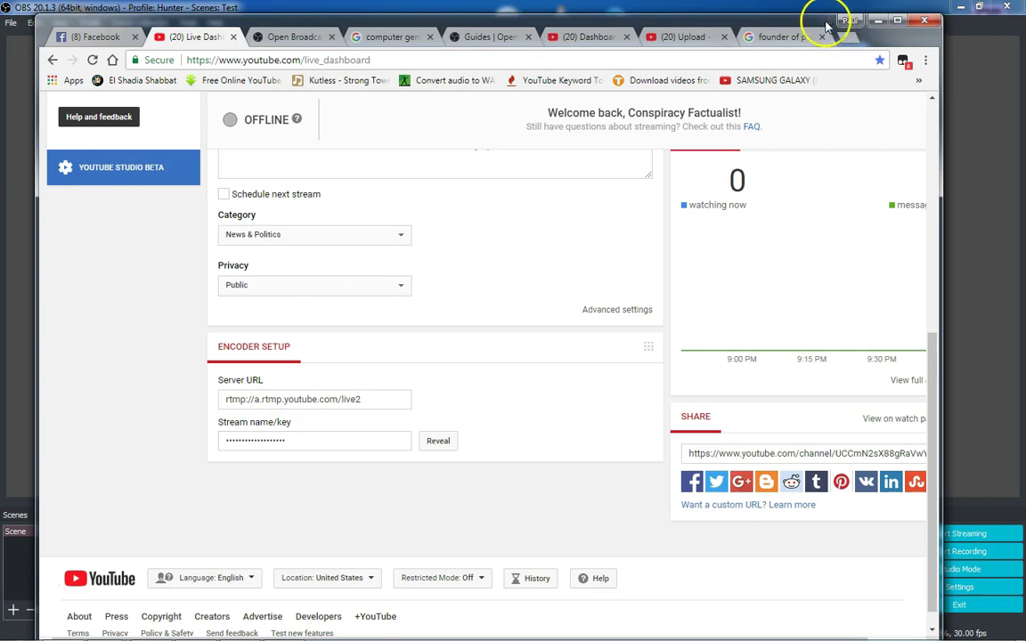
# Step: Switch back to the OBS stream settings and review the available streaming services, keeping Restream.io selected
pyautogui.moveTo(809, 28); pyautogui.dragTo(0, 27)
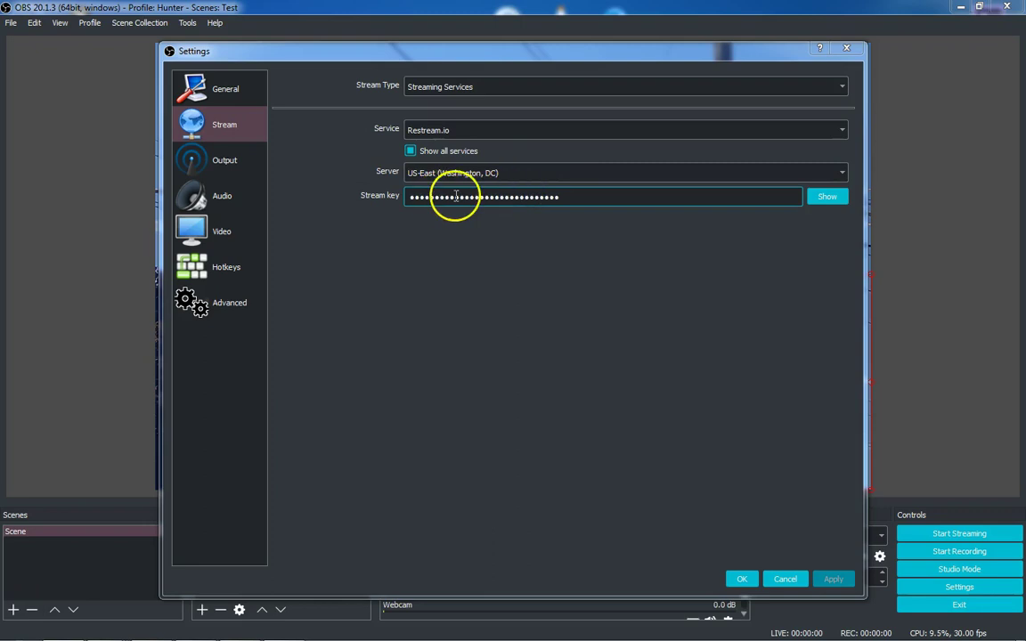
pyautogui.click(837, 130)
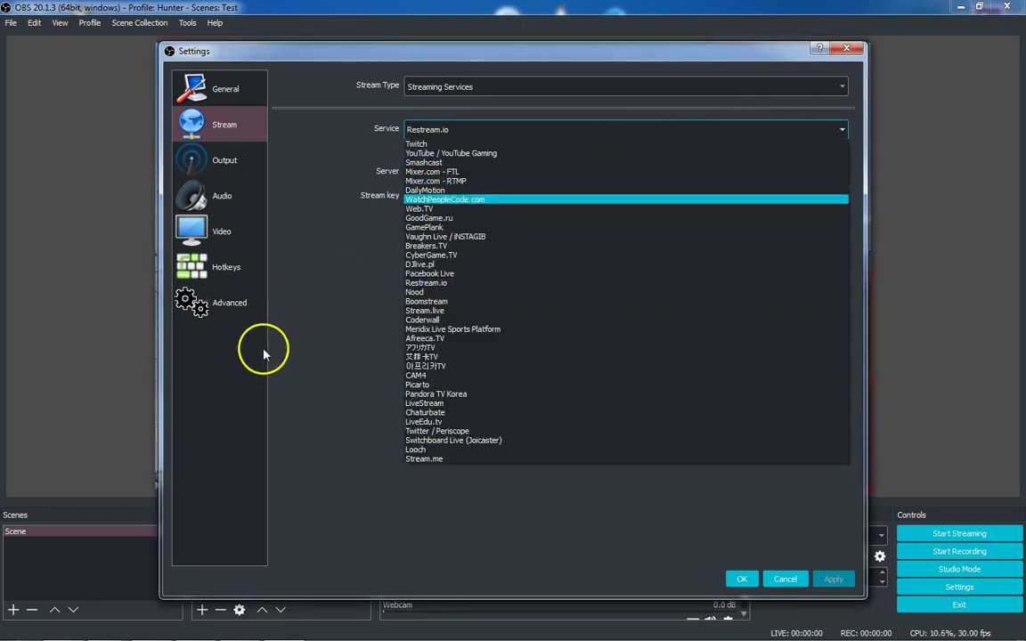
pyautogui.click(330, 285)
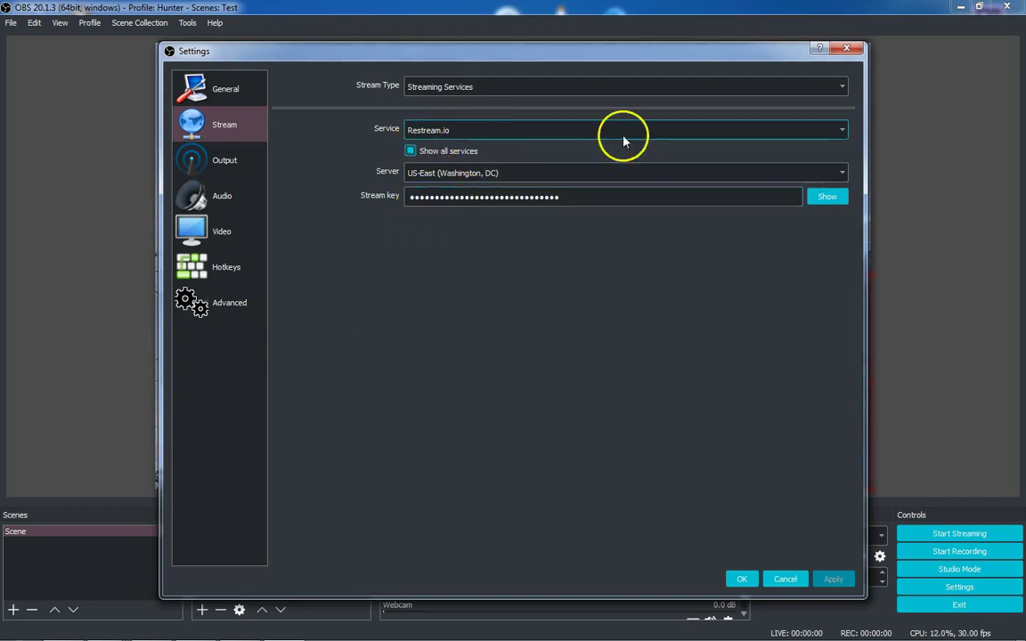
pyautogui.click(828, 134)
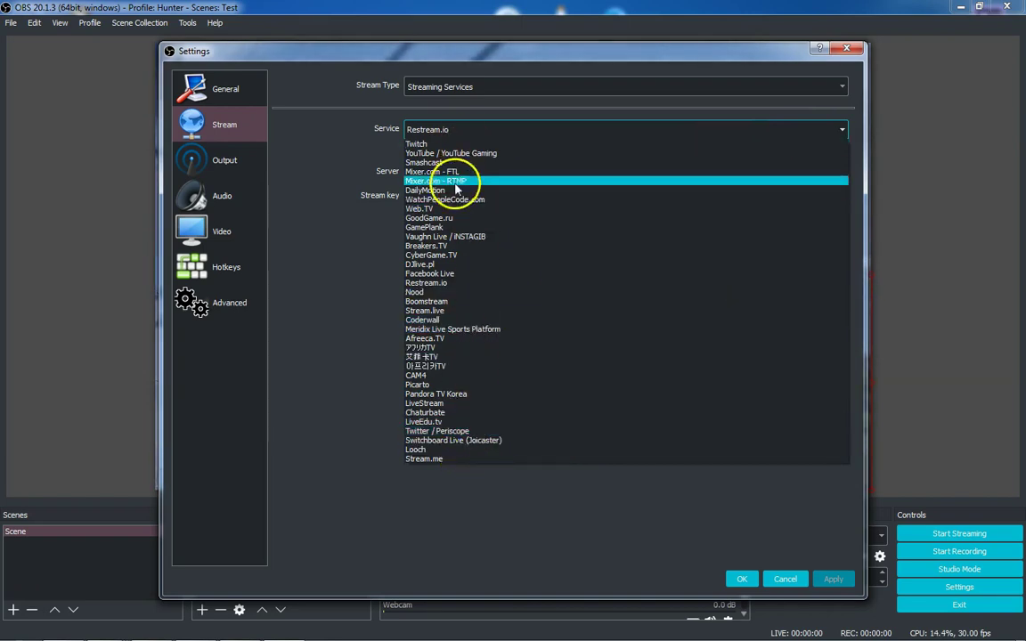
pyautogui.click(313, 222)
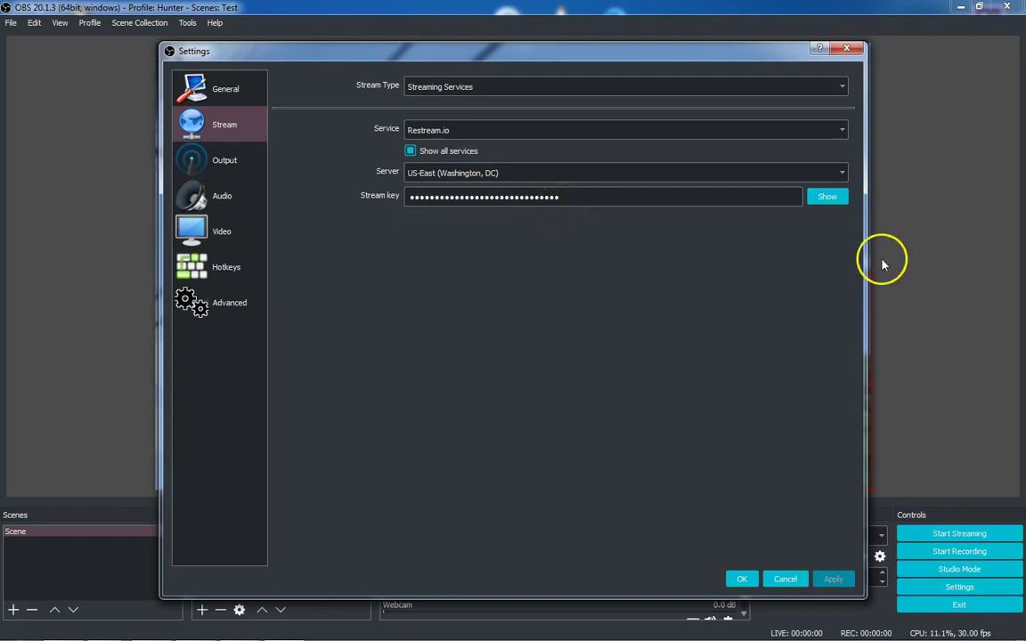
# Step: Set the output mode to Simple in the output settings and examine the streaming video bitrate
pyautogui.click(218, 163)
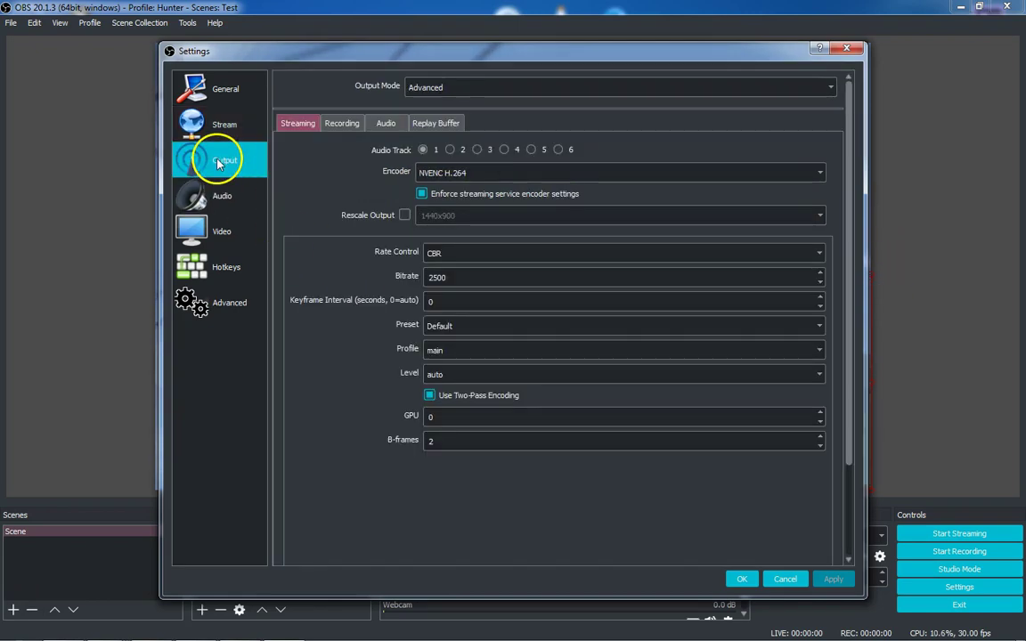
pyautogui.click(430, 88)
pyautogui.click(446, 103)
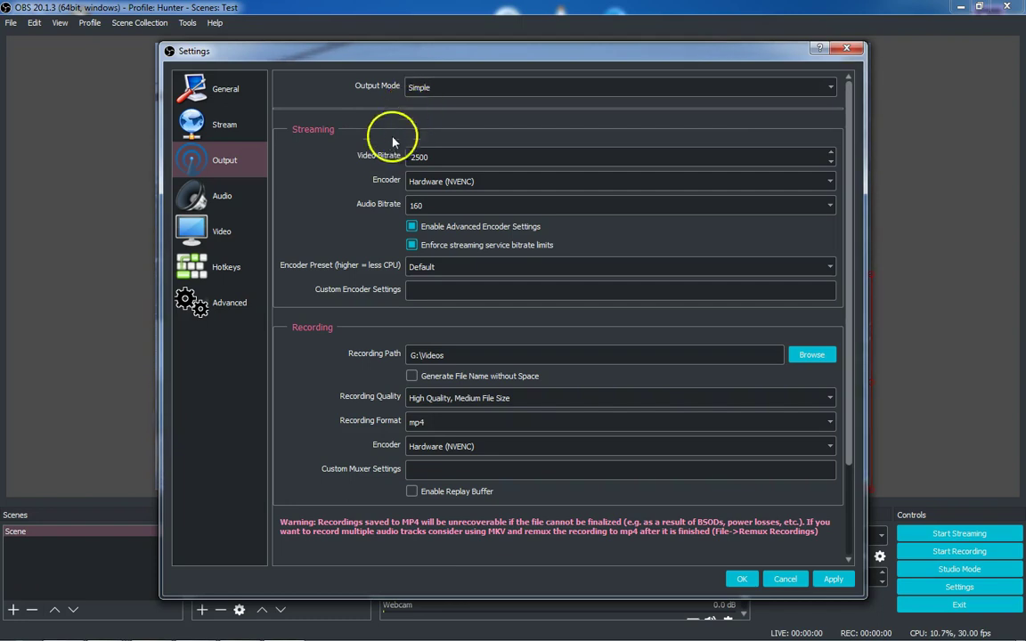
pyautogui.click(416, 158)
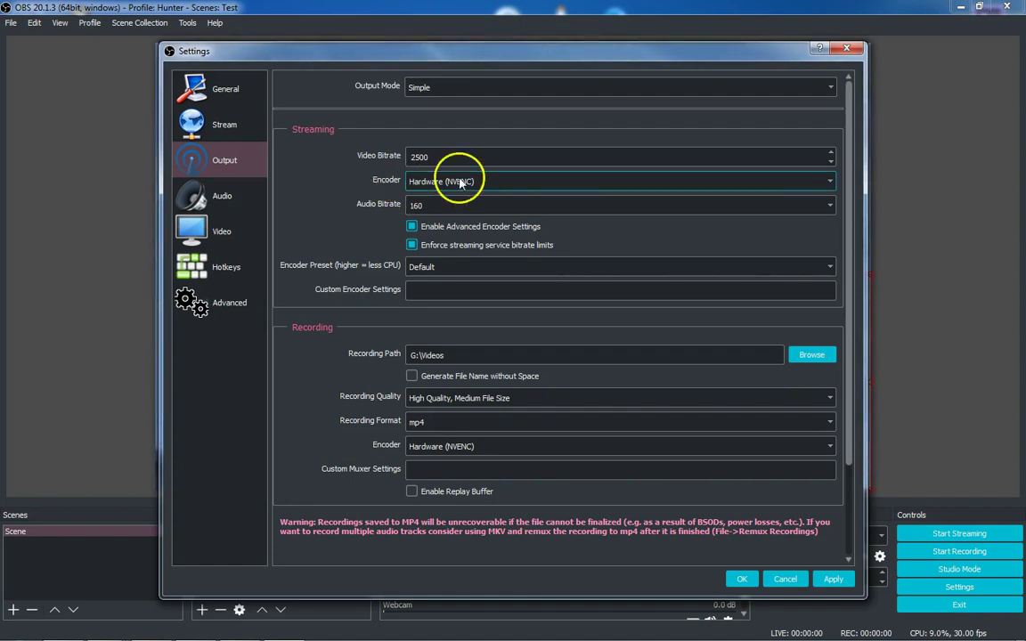
# Step: Try Software (x264) as the streaming encoder and switch it back to Hardware (NVENC)
pyautogui.click(829, 184)
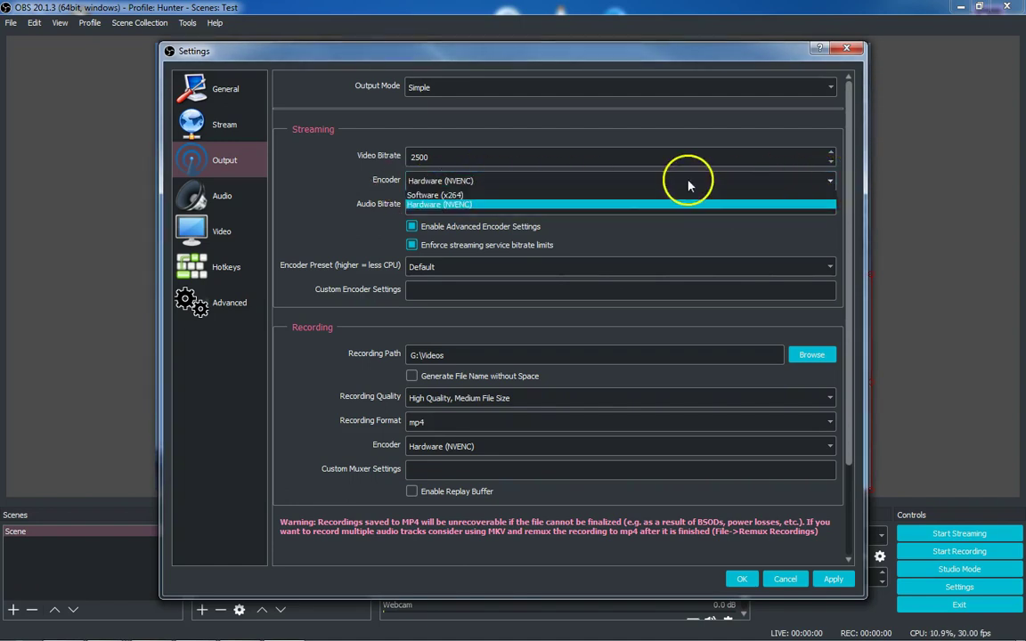
pyautogui.click(561, 195)
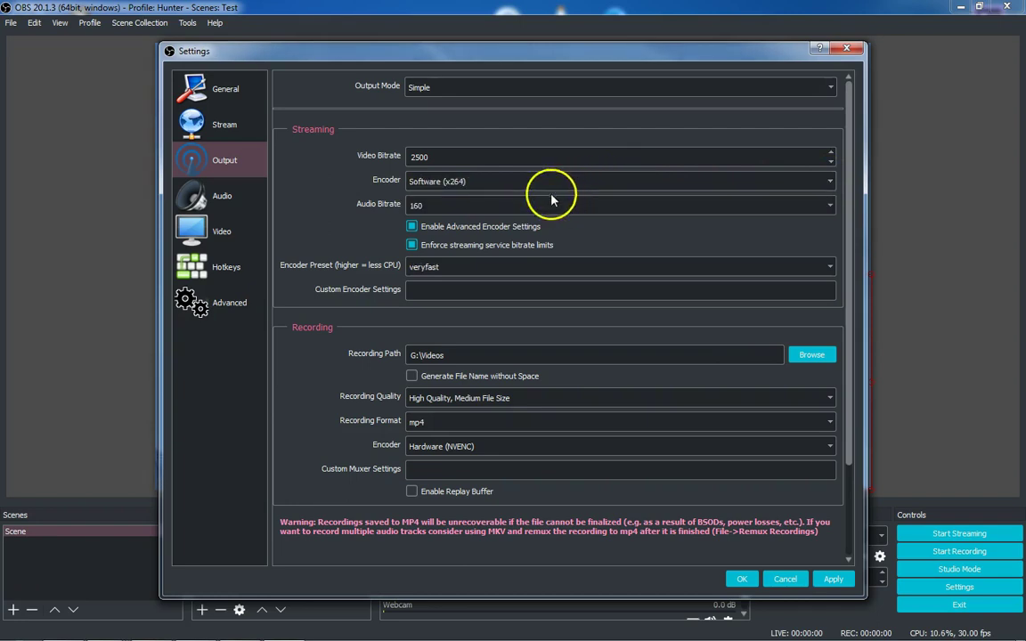
pyautogui.click(828, 180)
pyautogui.click(754, 206)
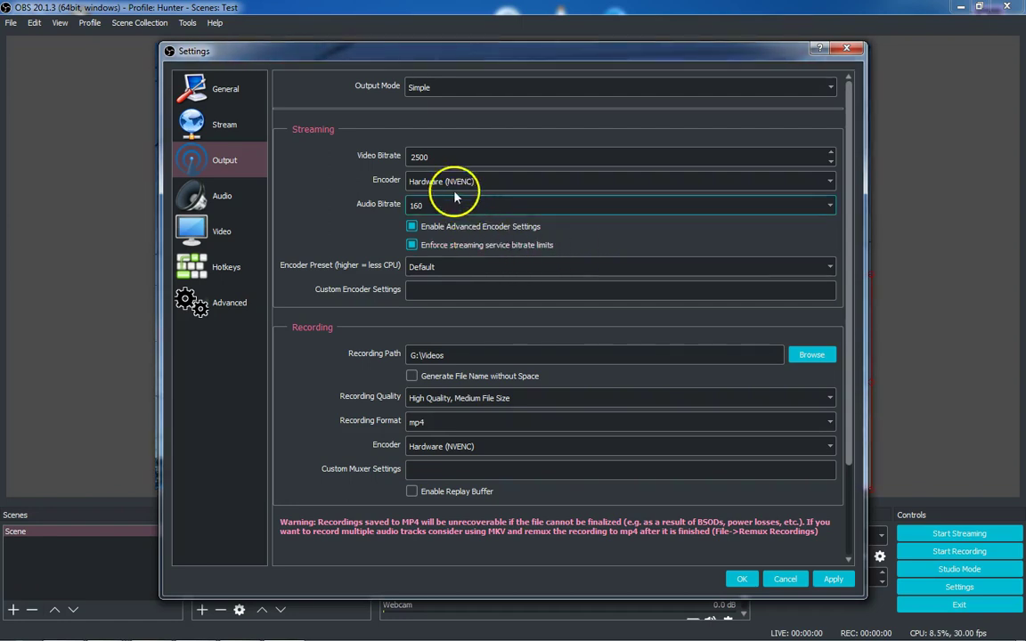
# Step: Compare the High Performance and High Quality streaming encoder presets, and set the preset to High Performance
pyautogui.click(830, 268)
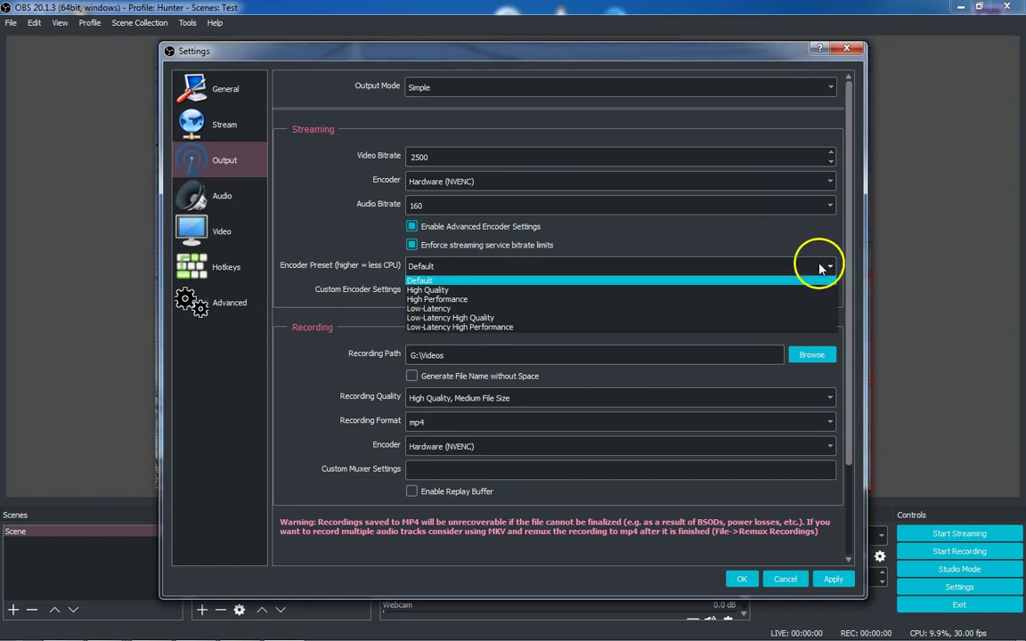
pyautogui.click(726, 300)
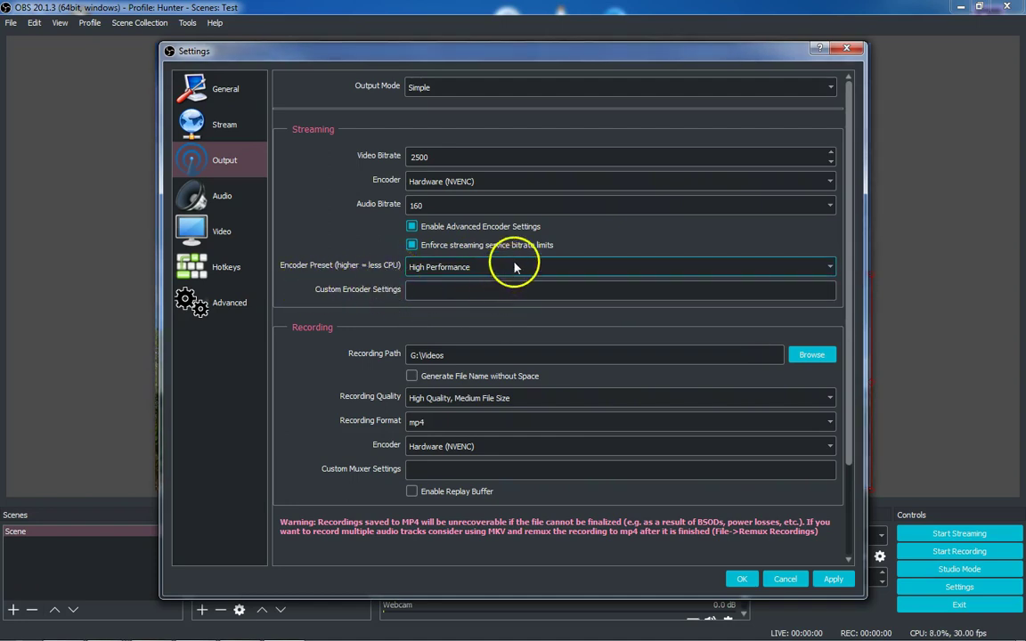
pyautogui.click(442, 268)
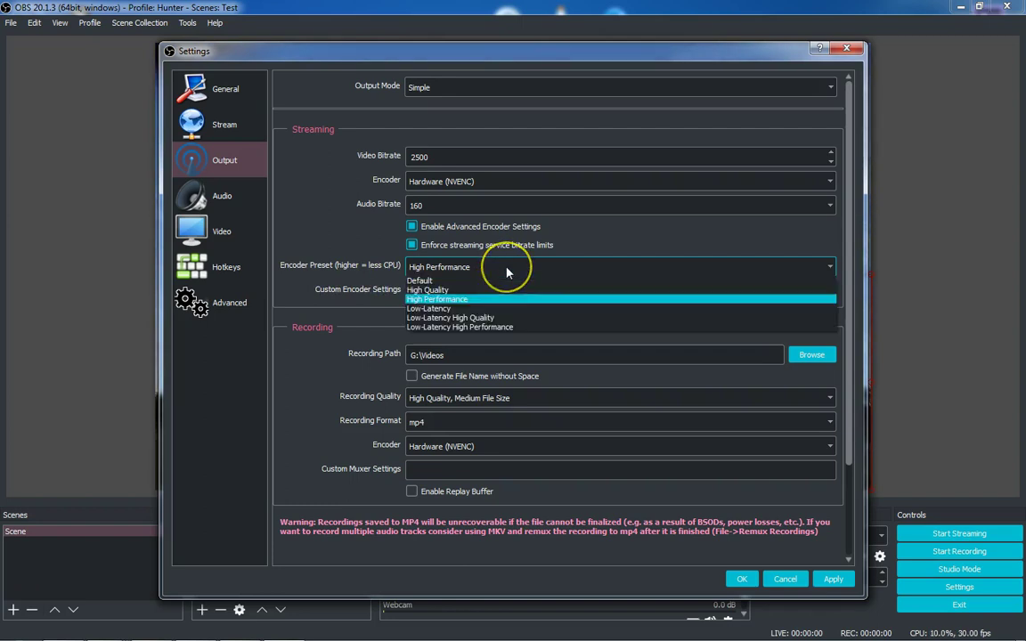
pyautogui.click(459, 288)
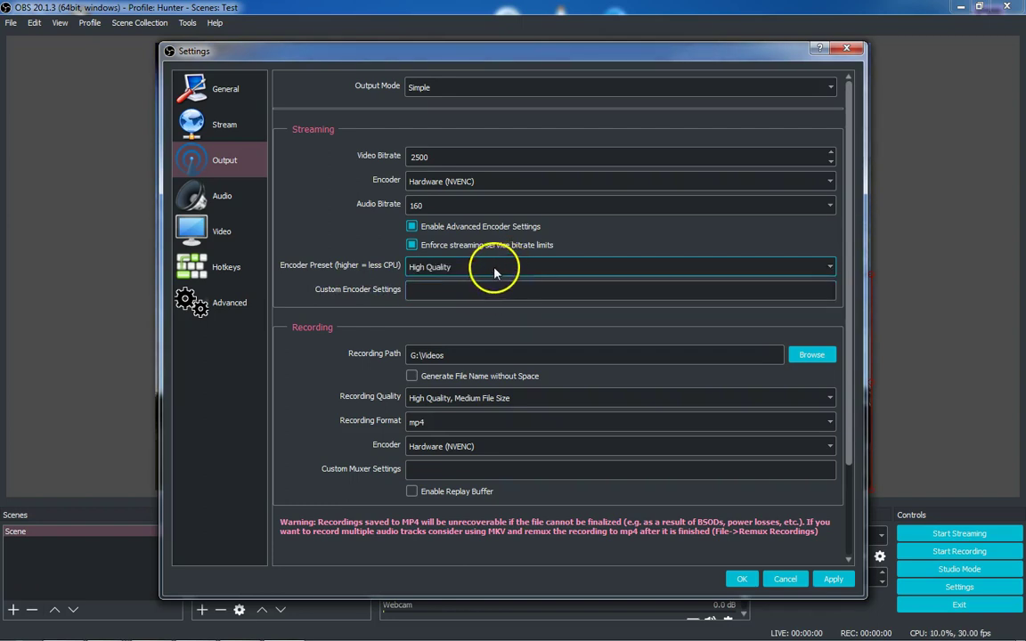
pyautogui.click(434, 267)
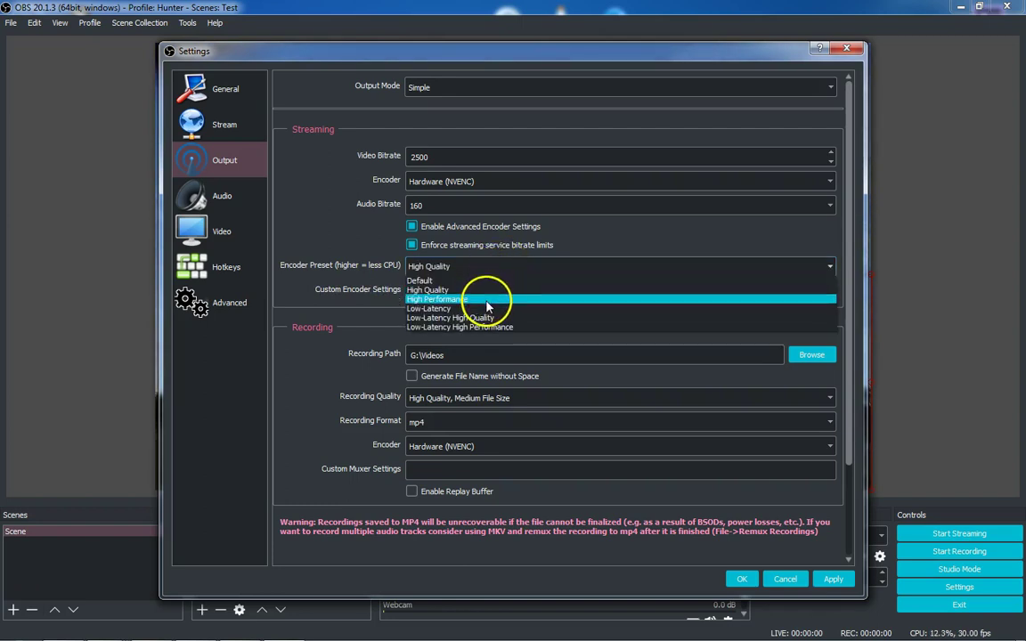
pyautogui.click(482, 300)
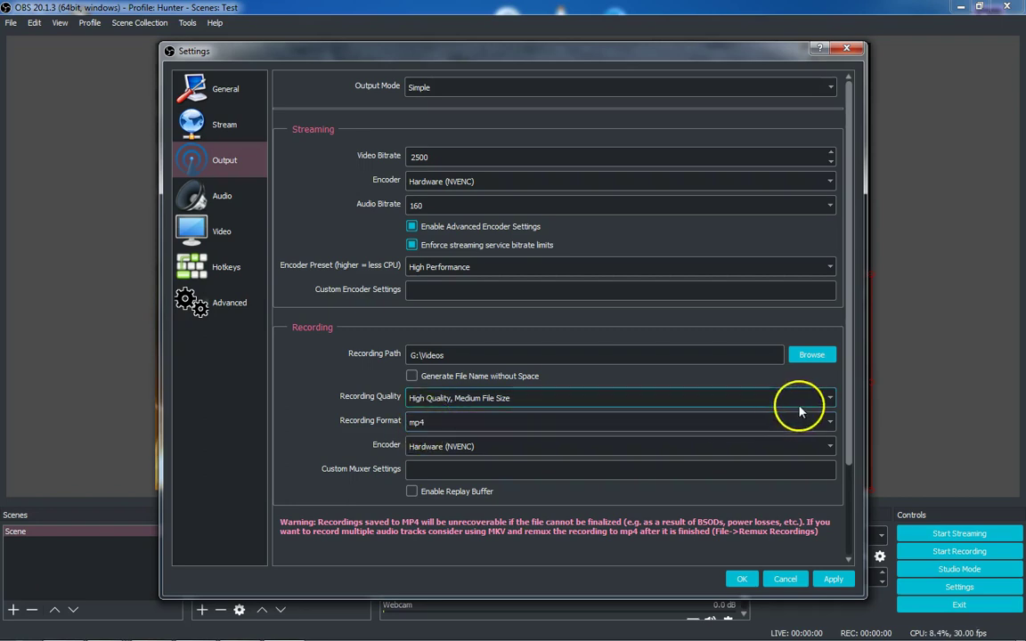
# Step: Review the recording quality and format options, keeping High Quality, Medium File Size and mp4
pyautogui.click(825, 401)
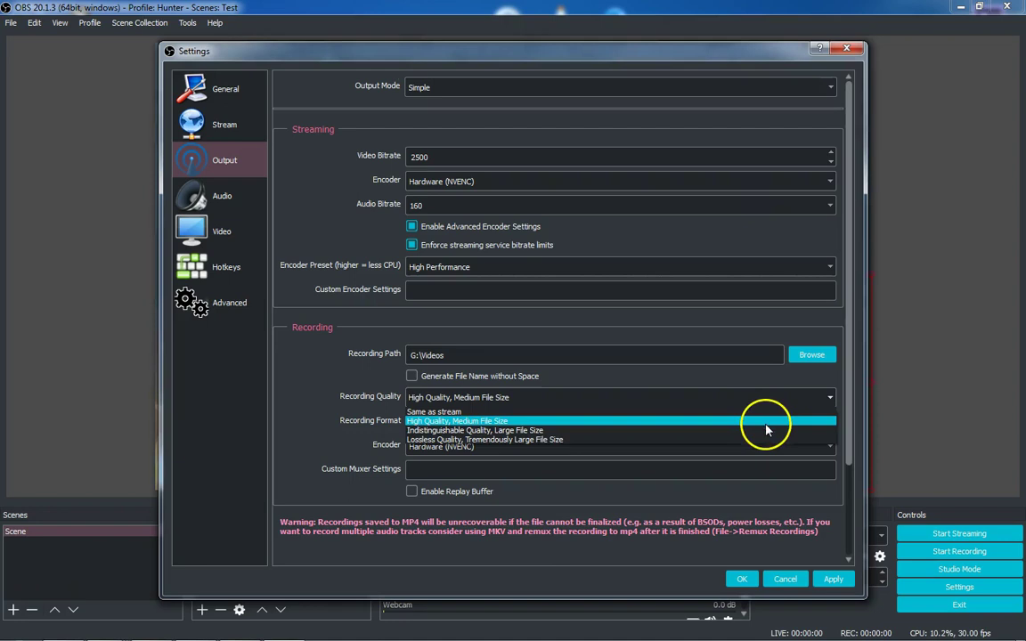
pyautogui.click(710, 422)
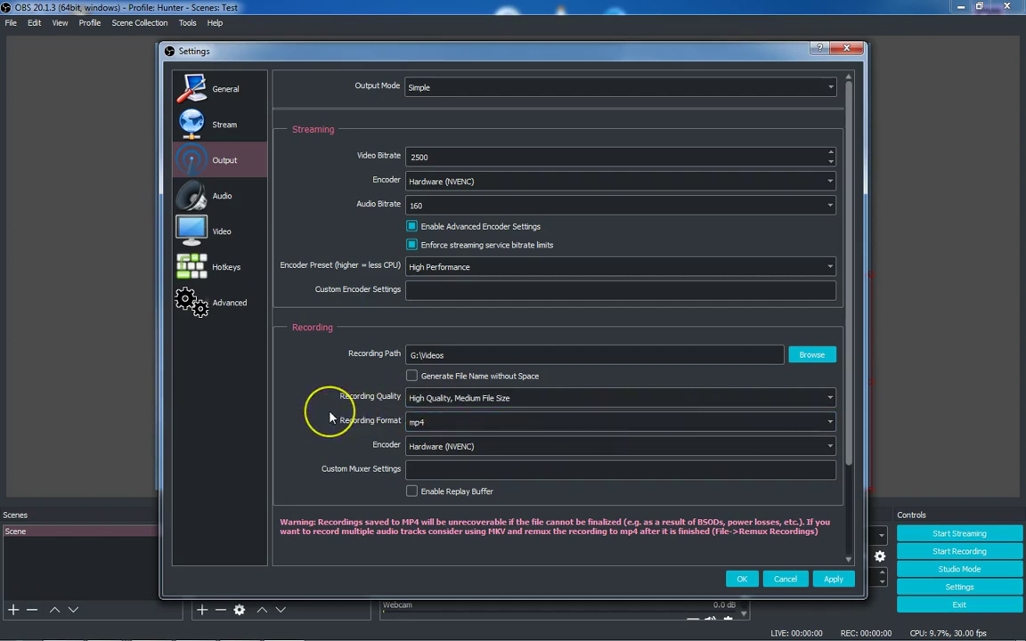
pyautogui.click(830, 400)
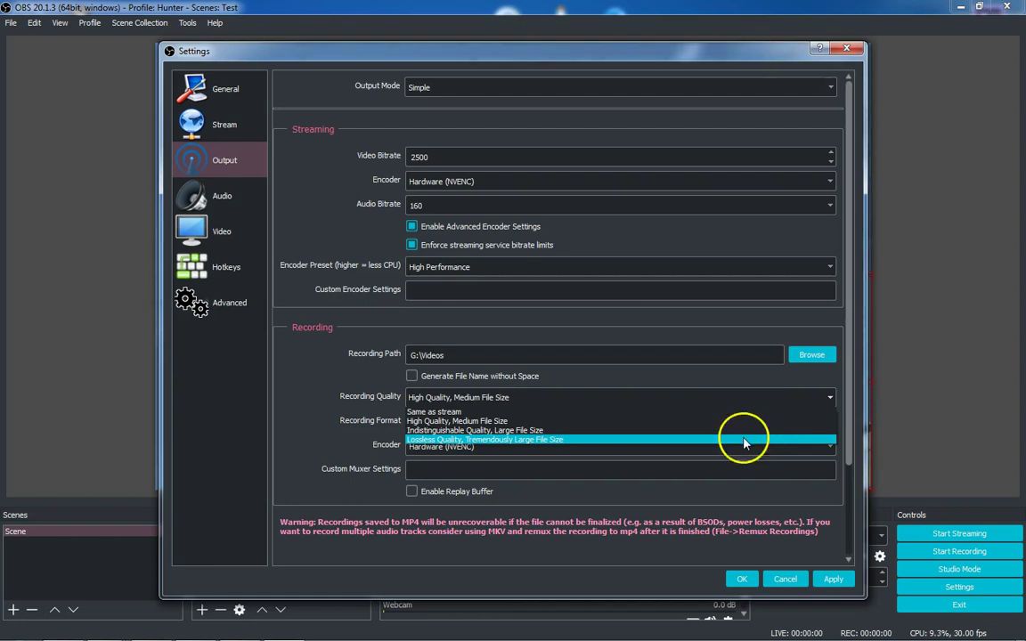
pyautogui.click(525, 421)
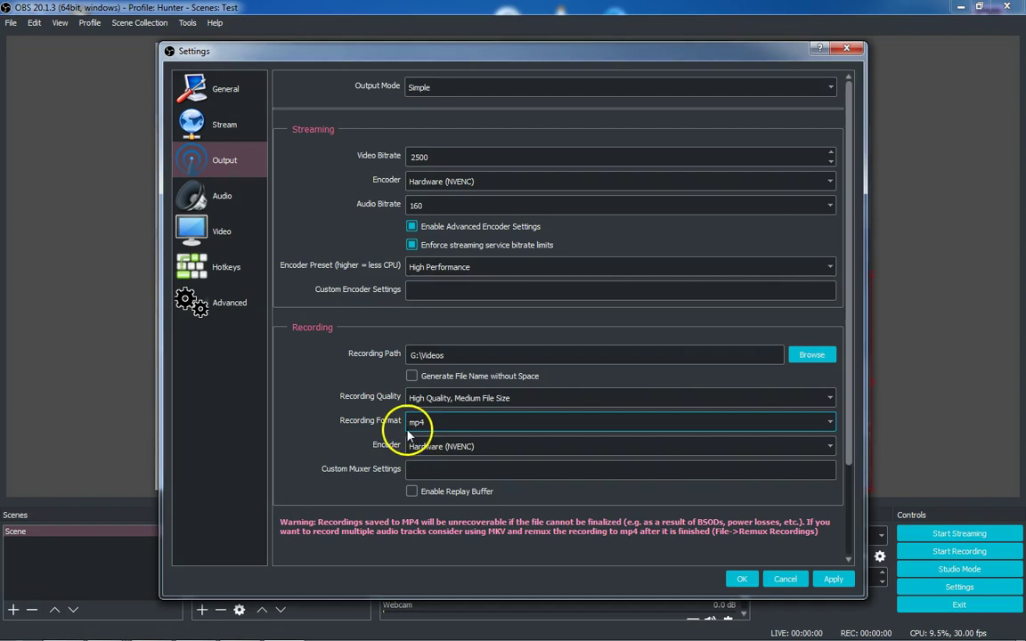
pyautogui.click(828, 422)
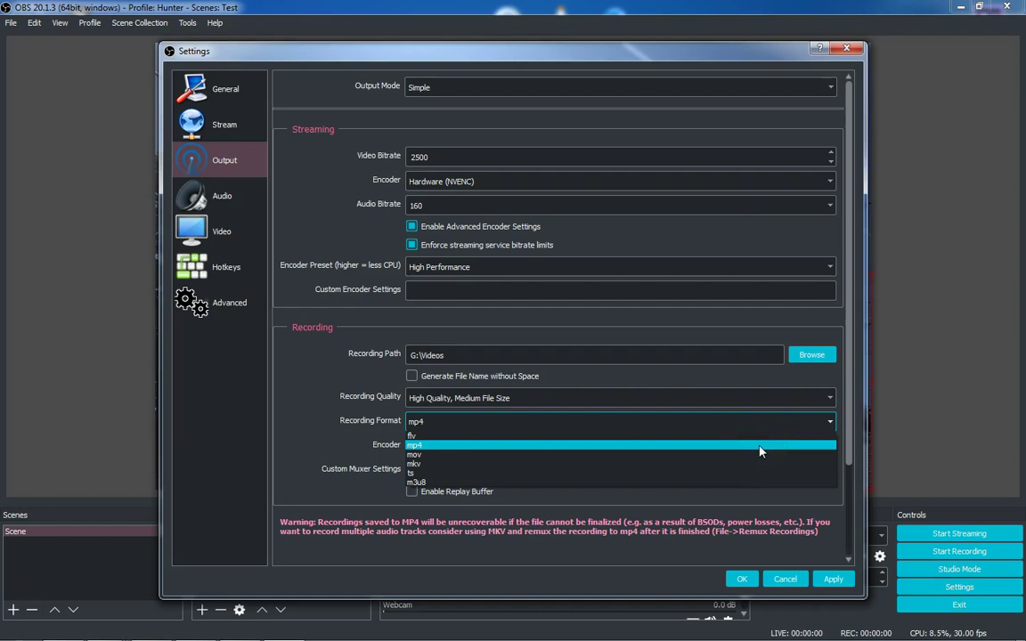
pyautogui.click(760, 452)
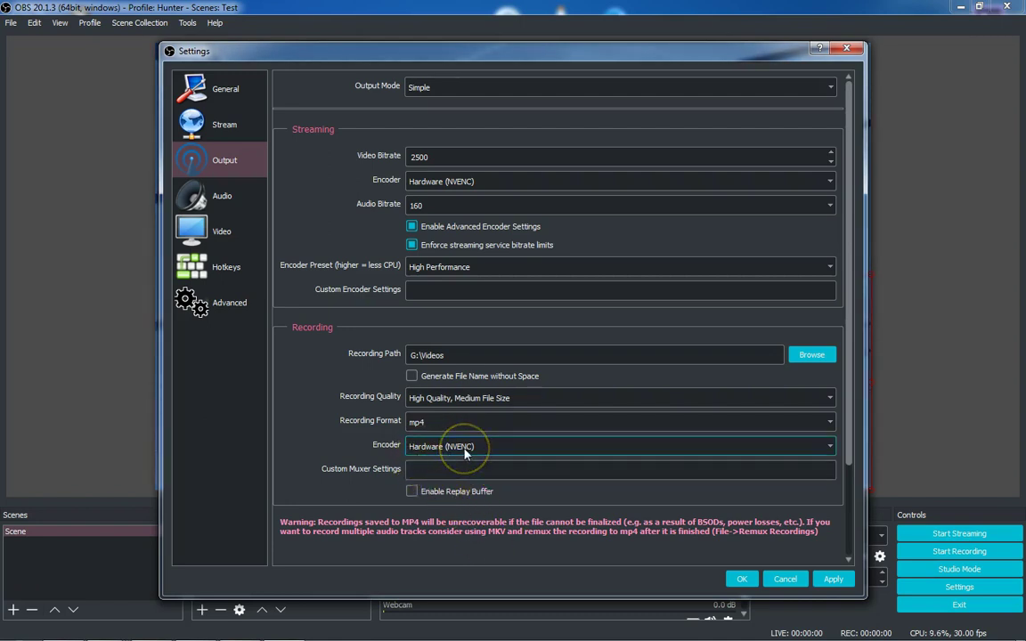
# Step: Set the output mode to Advanced and choose x264 as the streaming encoder
pyautogui.click(471, 89)
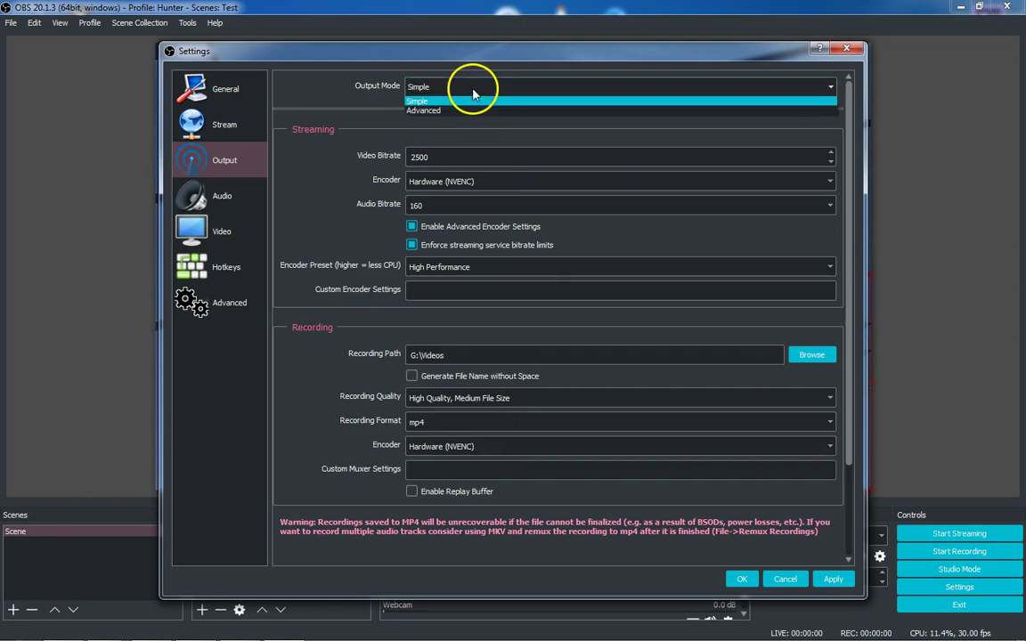
pyautogui.click(470, 109)
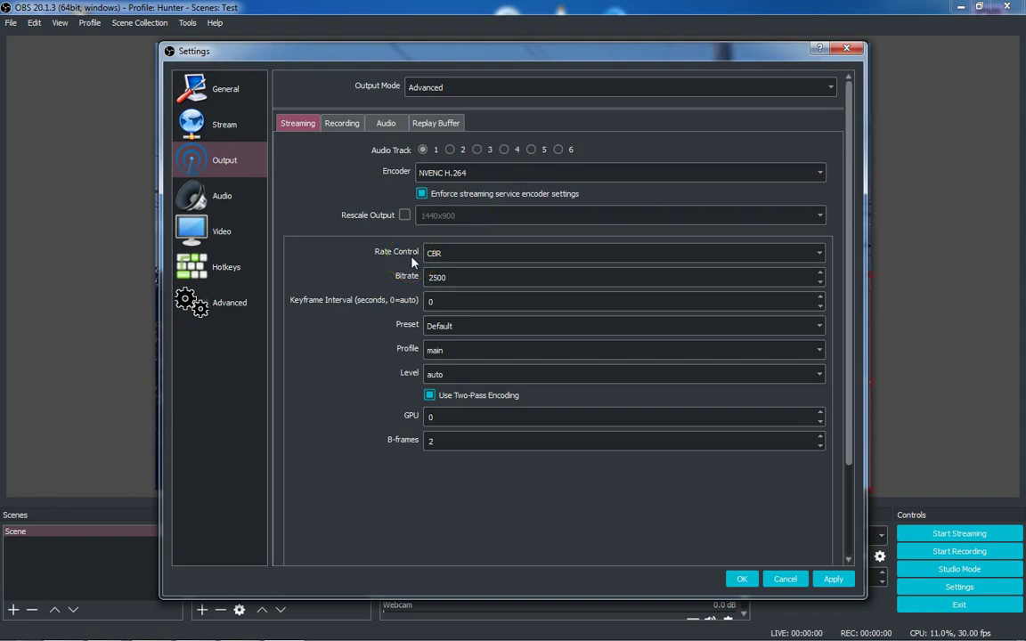
pyautogui.click(405, 285)
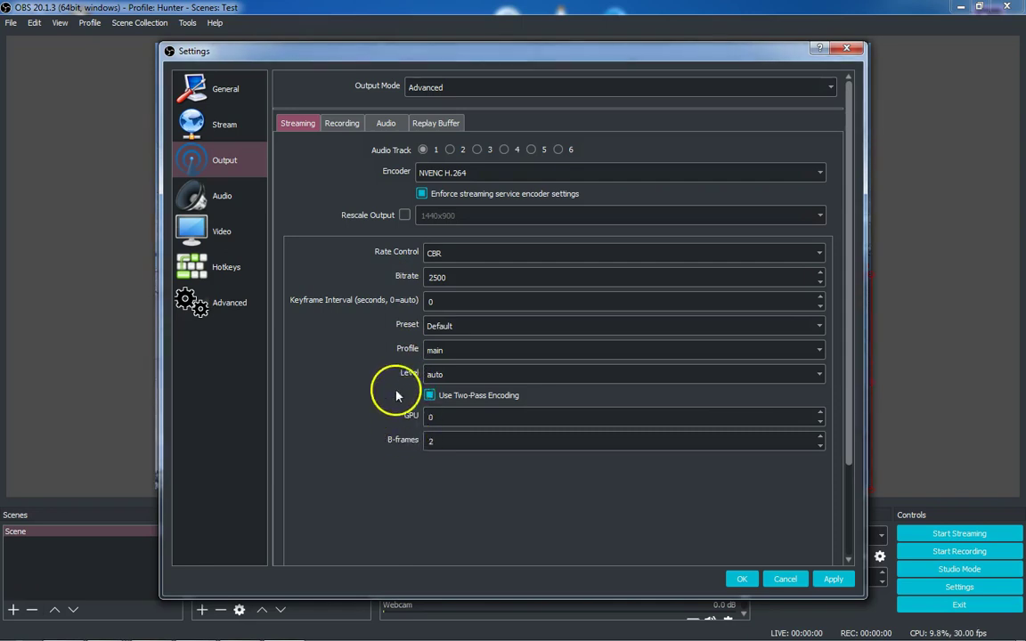
pyautogui.click(821, 175)
pyautogui.click(687, 197)
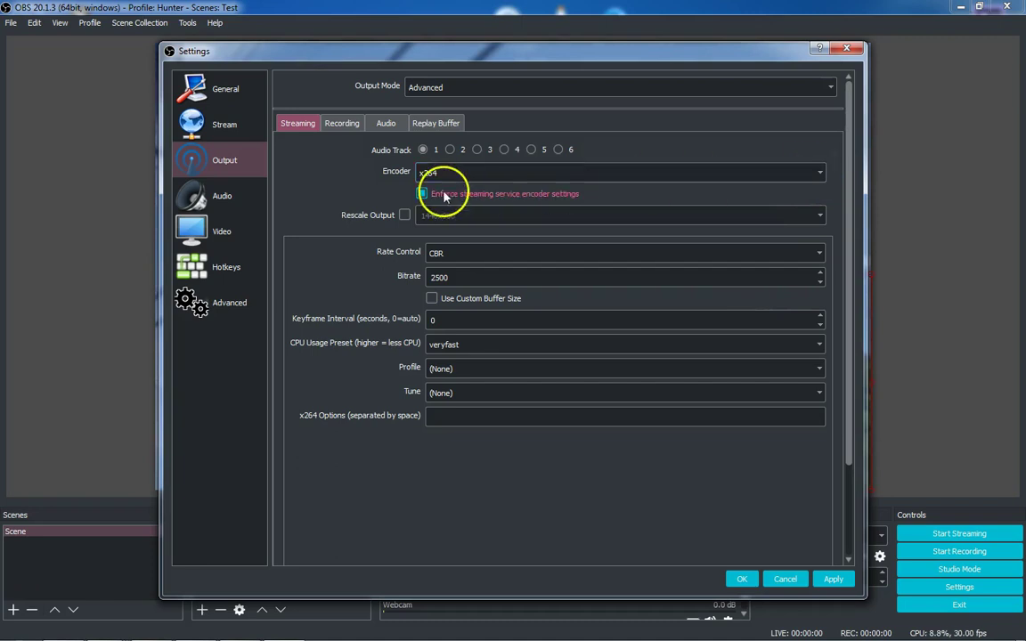
# Step: Set the advanced streaming encoder to NVENC H.264 and enable Rescale Output at 1440x900
pyautogui.click(404, 216)
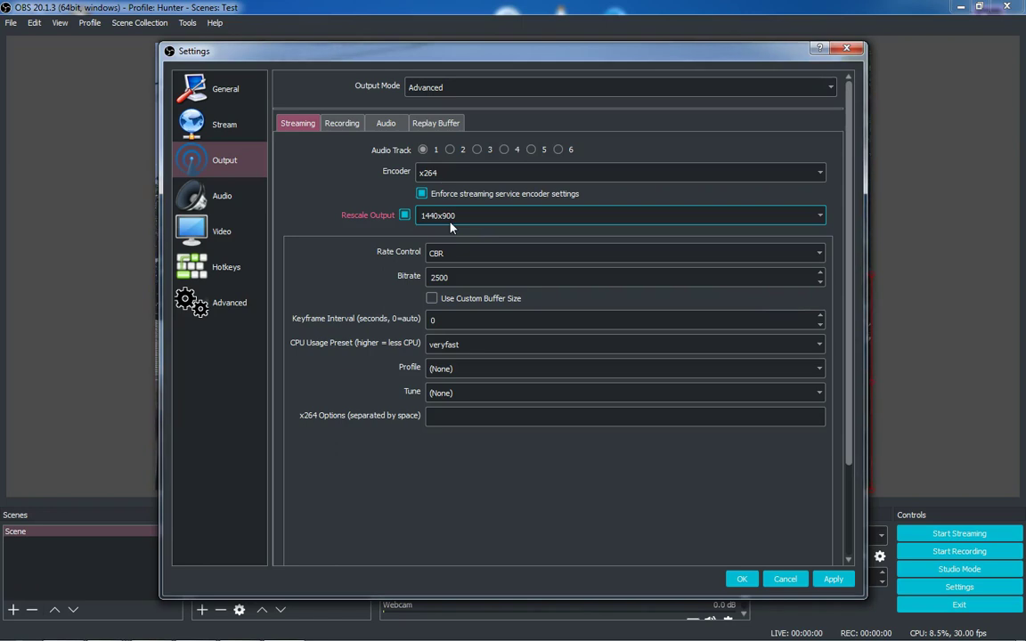
pyautogui.click(404, 216)
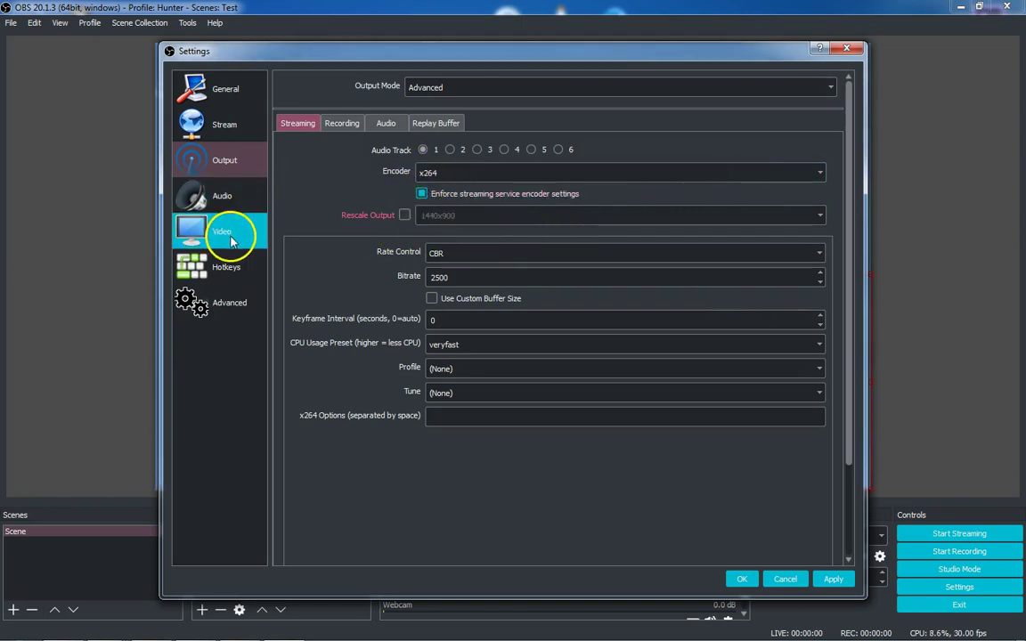
pyautogui.click(818, 173)
pyautogui.click(714, 182)
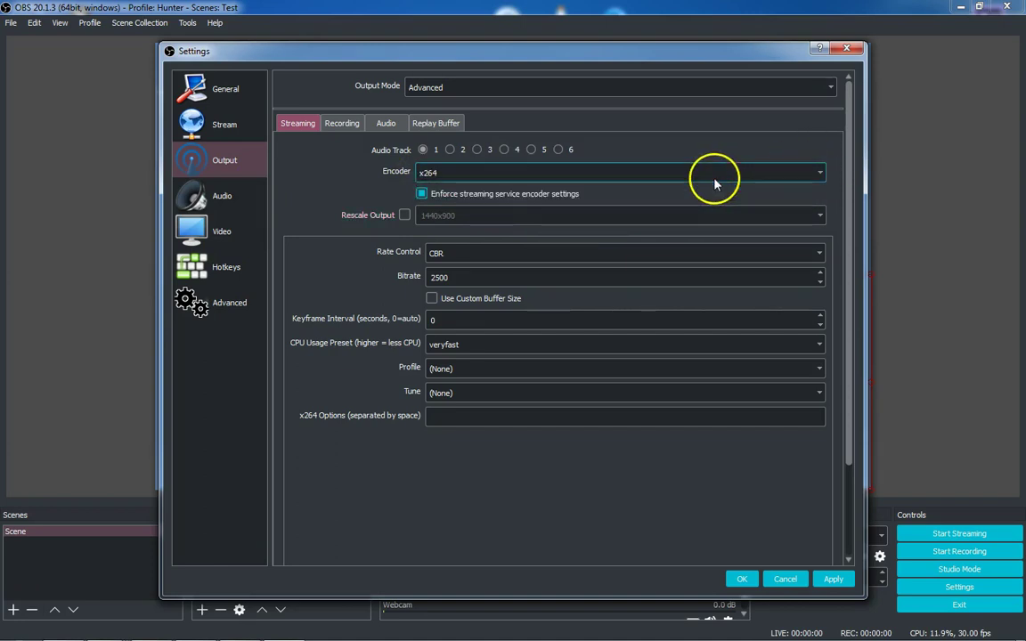
pyautogui.click(825, 171)
pyautogui.click(778, 192)
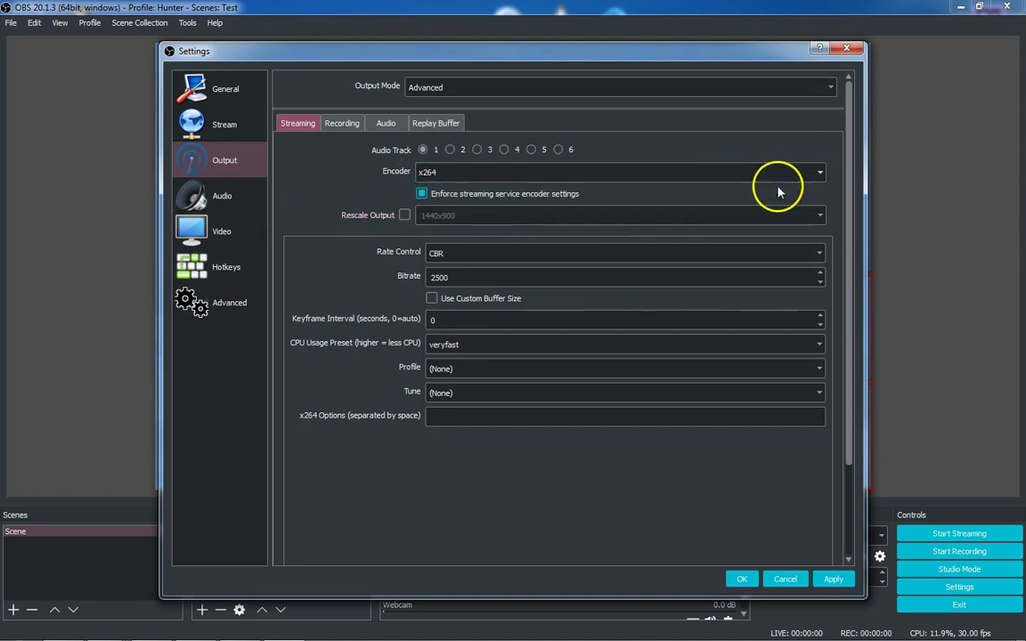
pyautogui.click(405, 216)
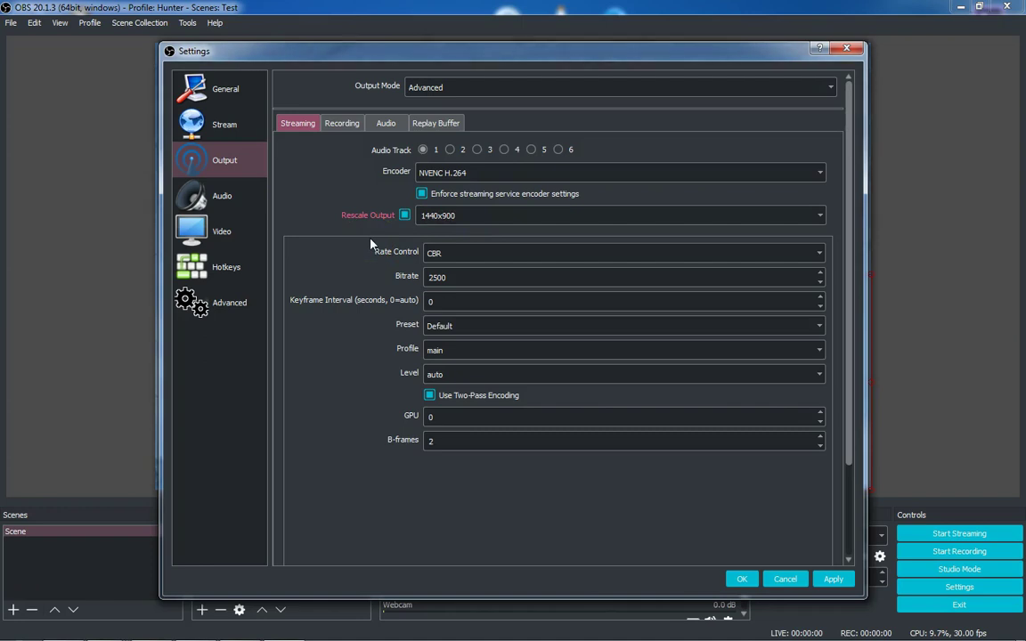
pyautogui.moveTo(356, 244); pyautogui.dragTo(351, 416)
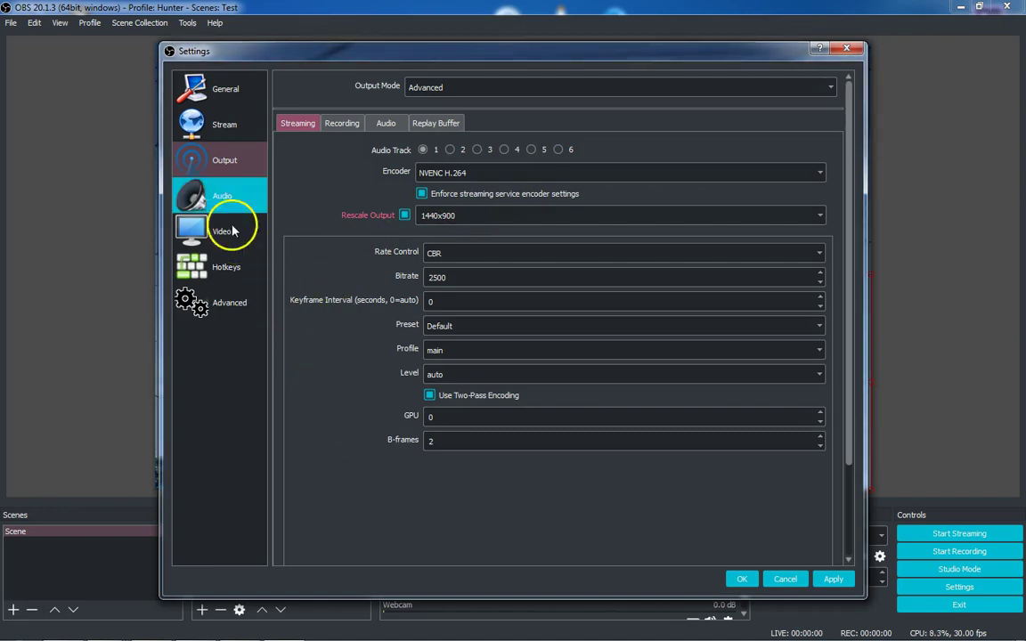
# Step: Review the advanced recording output settings, including the available recording types, keeping Standard
pyautogui.click(341, 124)
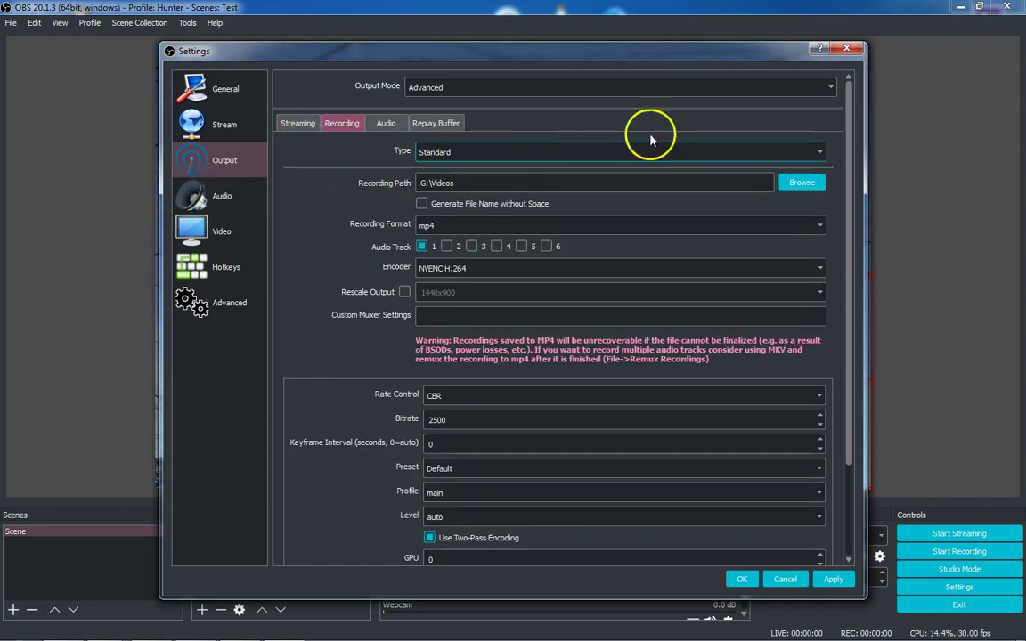
pyautogui.click(815, 150)
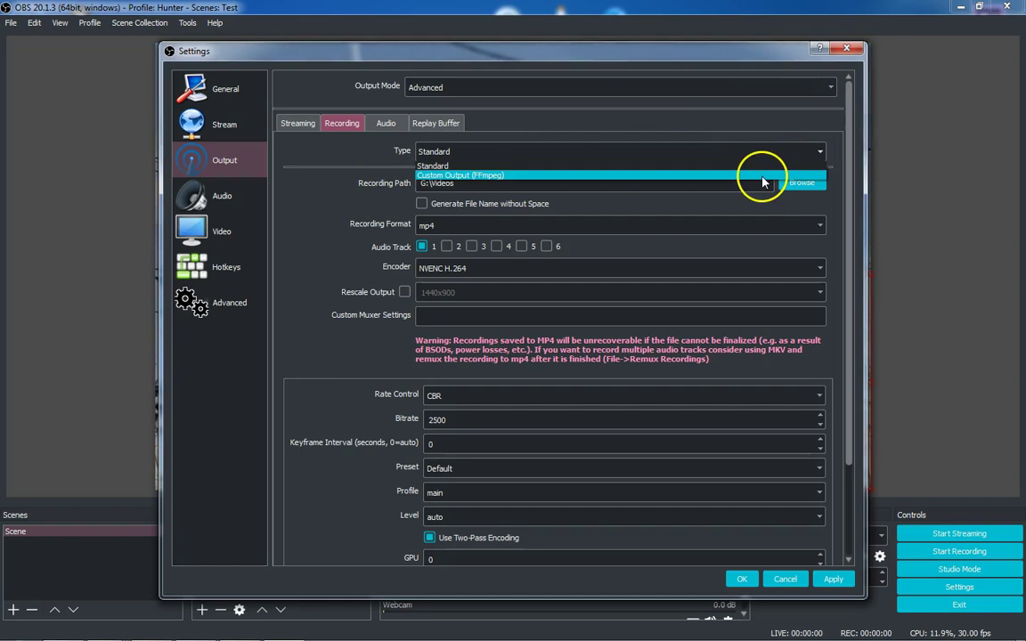
pyautogui.click(331, 196)
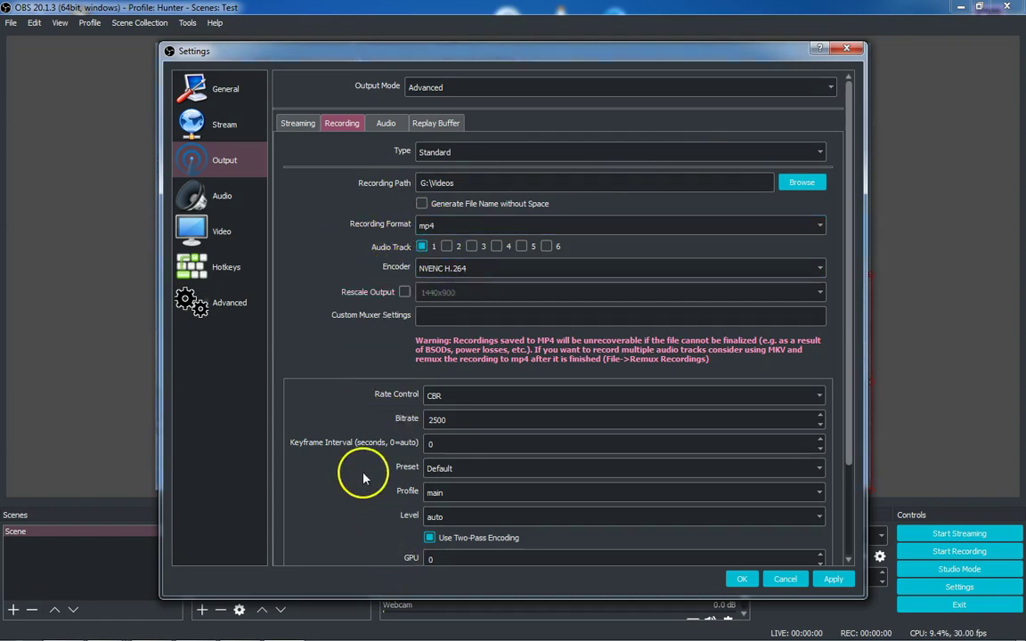
pyautogui.scroll(-2, 360, 419)
pyautogui.scroll(2, 356, 474)
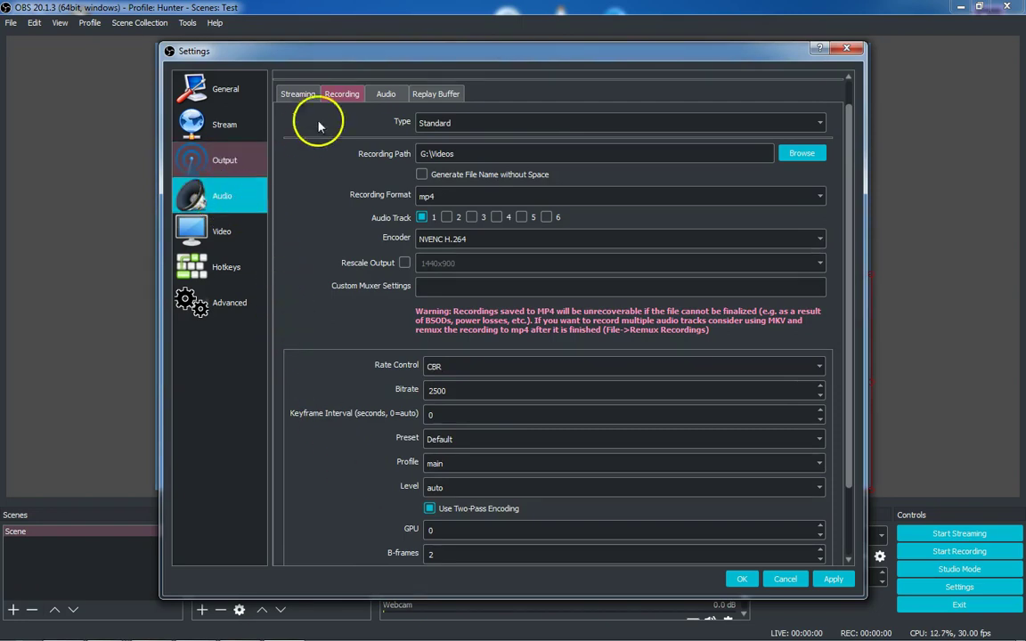
# Step: Review the bitrate and name settings of output audio tracks 1 to 6, and open the general audio settings
pyautogui.click(385, 94)
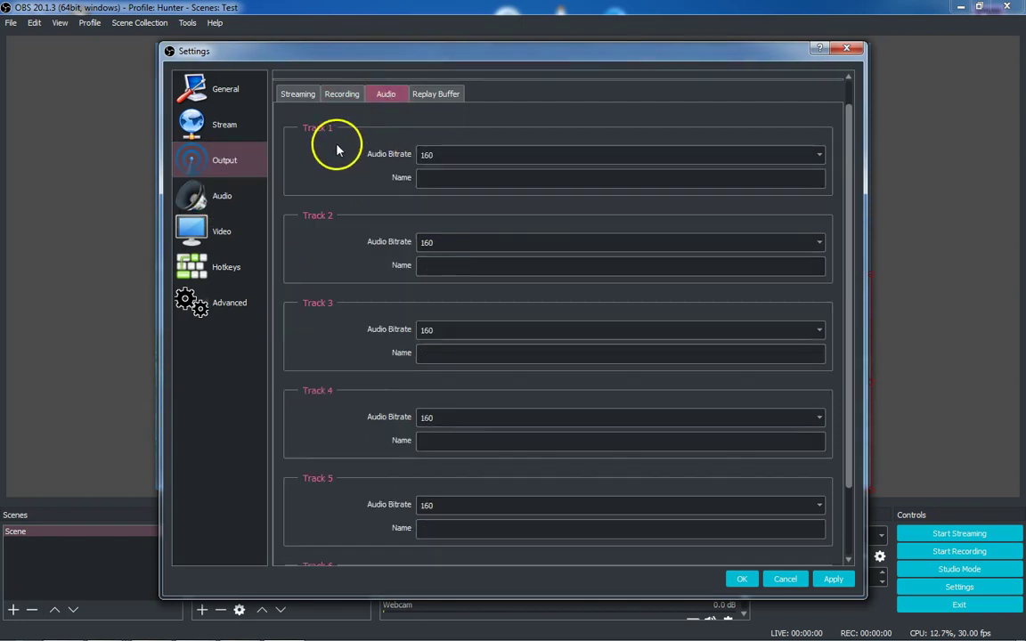
pyautogui.scroll(-2, 334, 535)
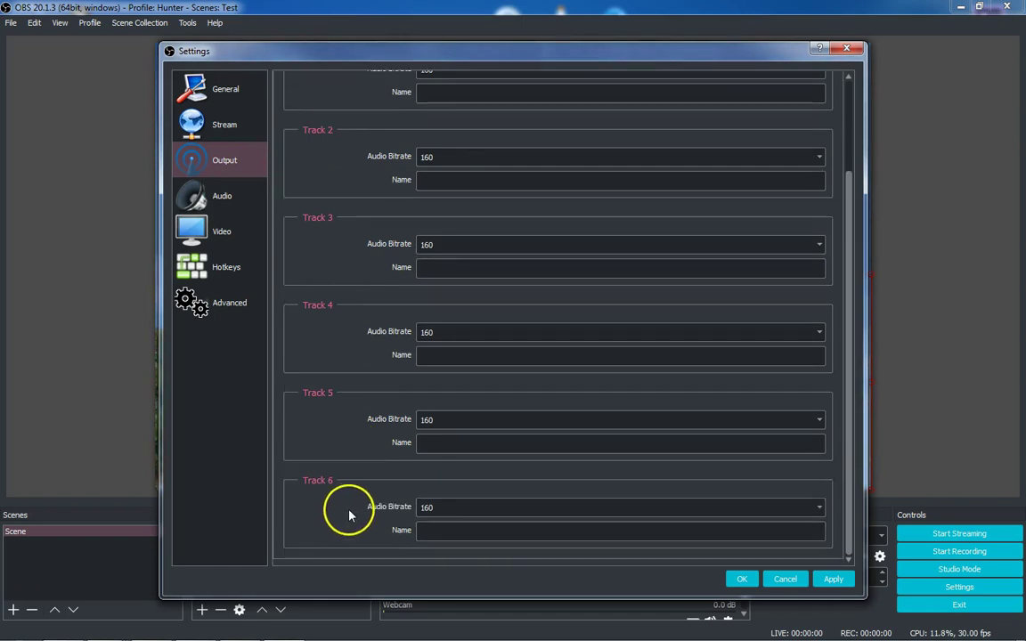
pyautogui.click(632, 535)
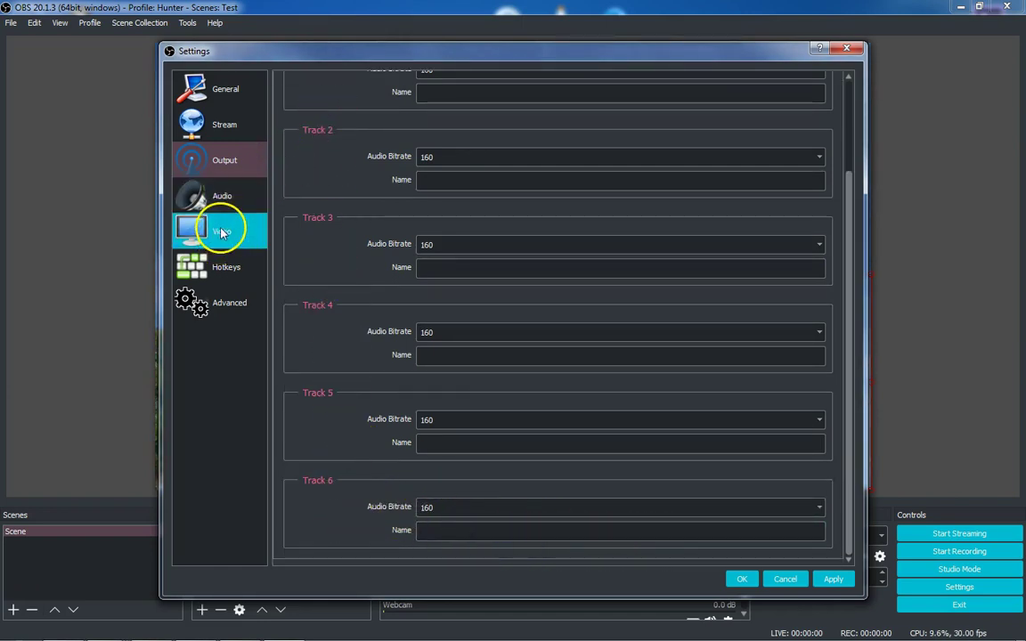
pyautogui.scroll(3, 329, 227)
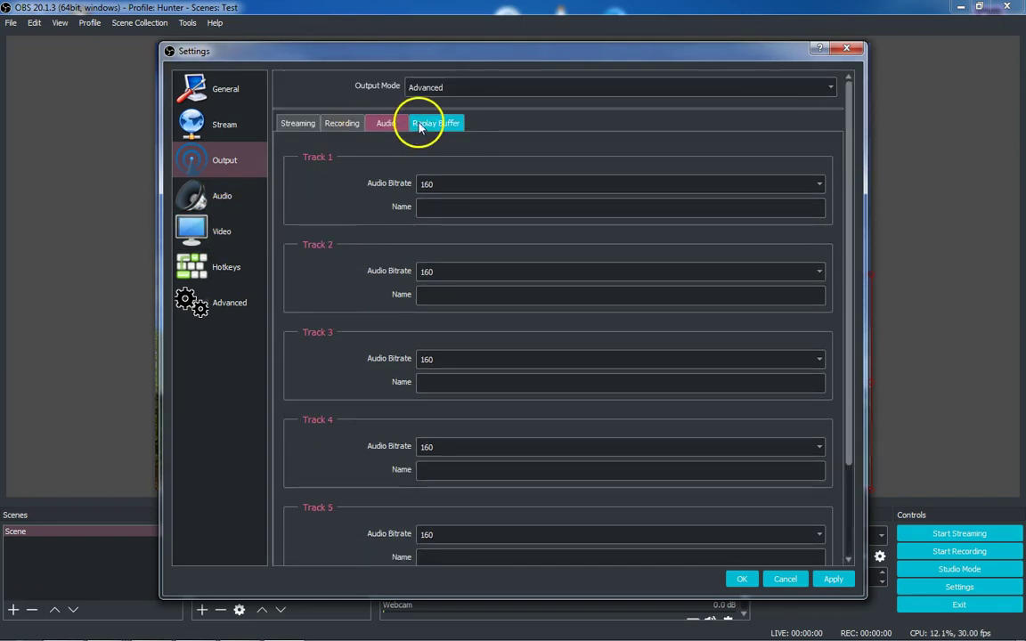
pyautogui.click(217, 198)
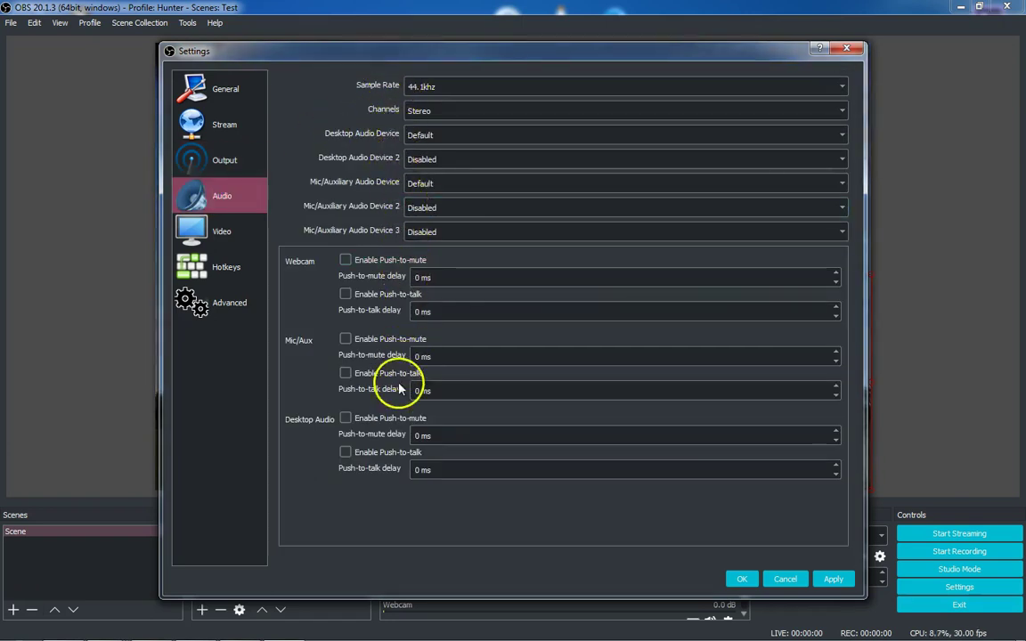
# Step: Set the common FPS value in the video settings to 29.97
pyautogui.click(219, 235)
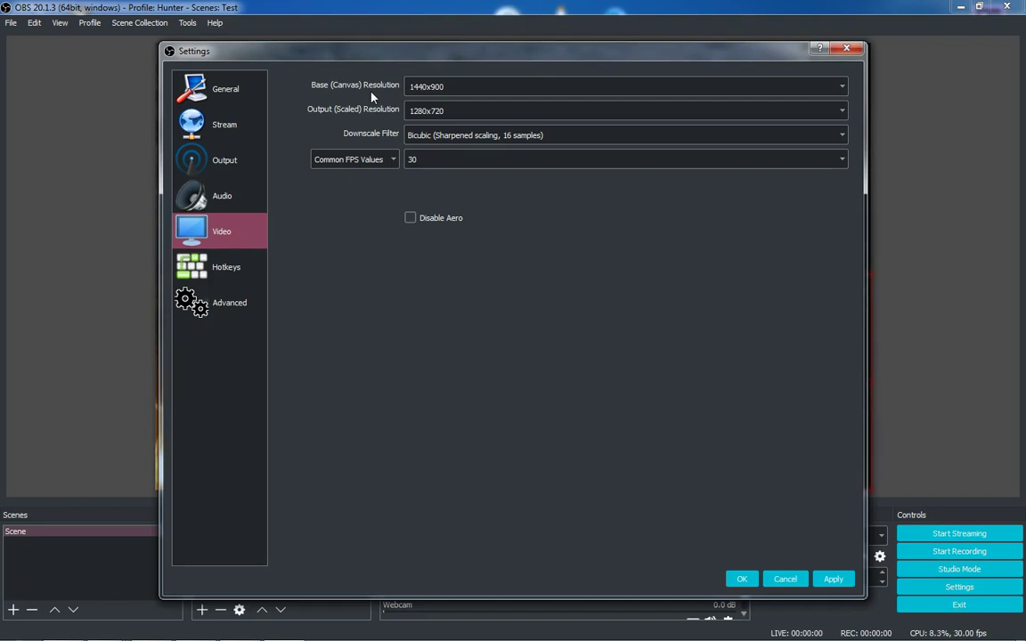
pyautogui.click(435, 109)
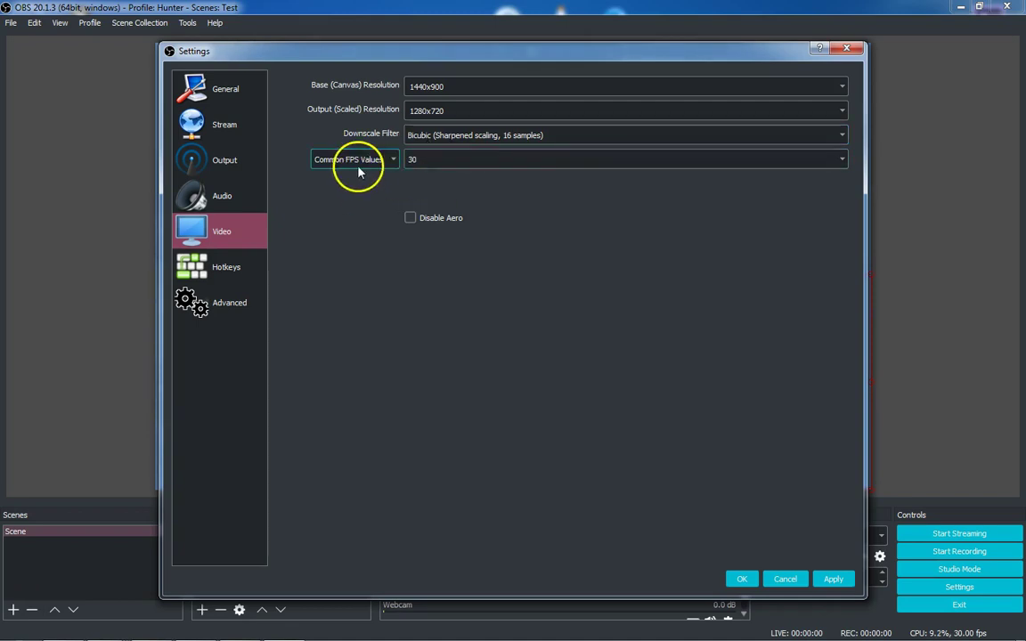
pyautogui.click(842, 160)
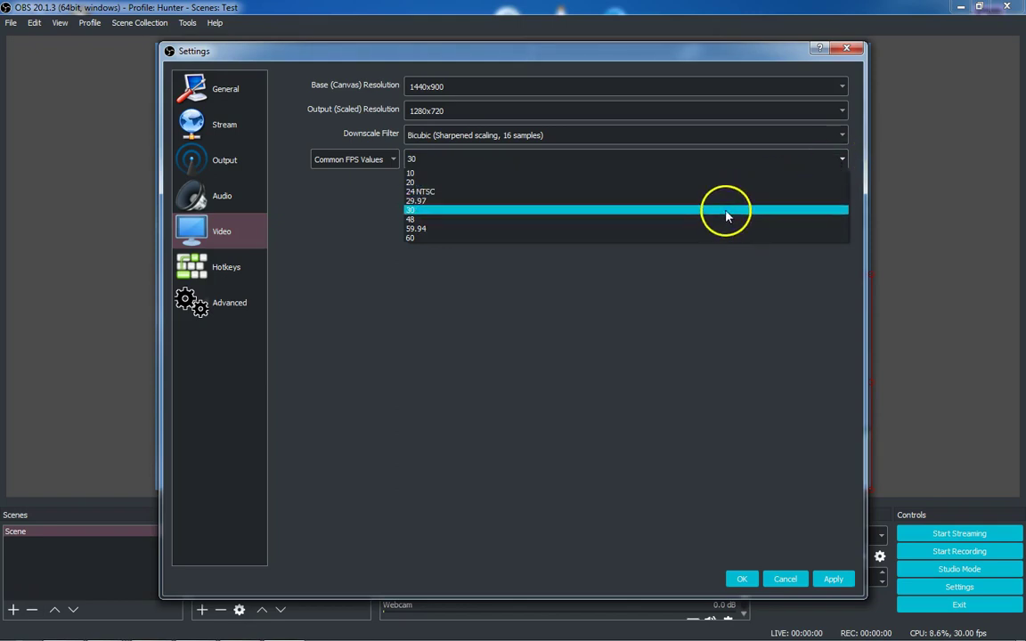
pyautogui.click(726, 201)
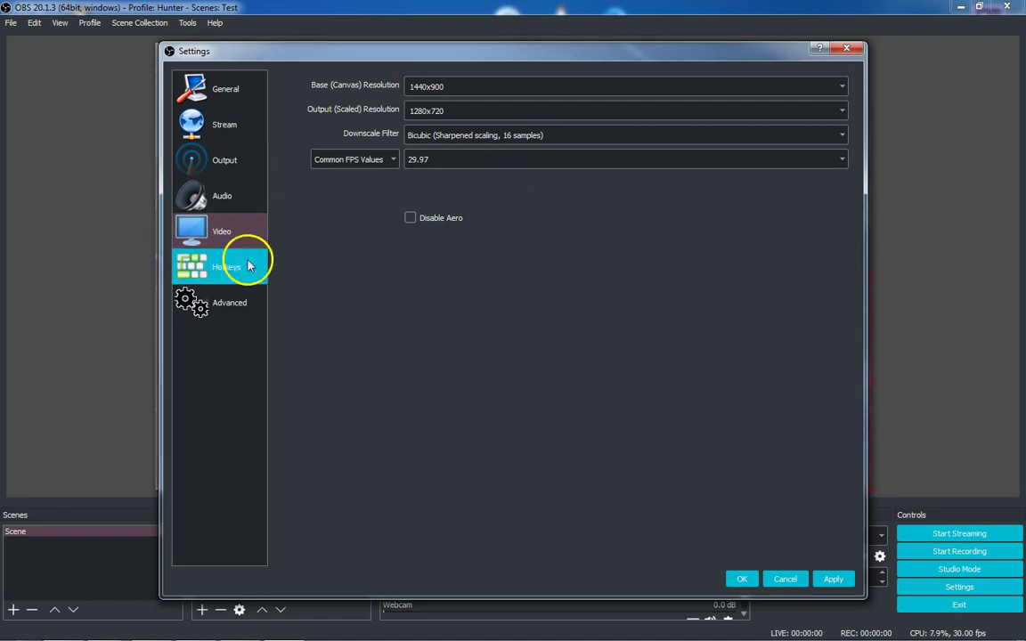
# Step: Examine the hotkey fields for starting and stopping streaming, recording and the replay buffer
pyautogui.click(194, 274)
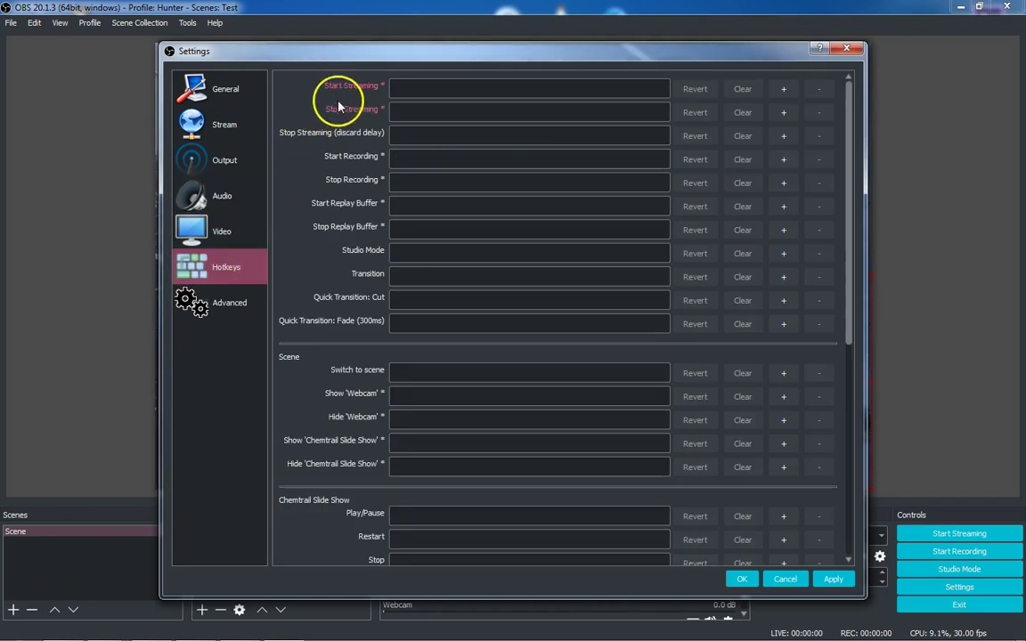
pyautogui.click(394, 88)
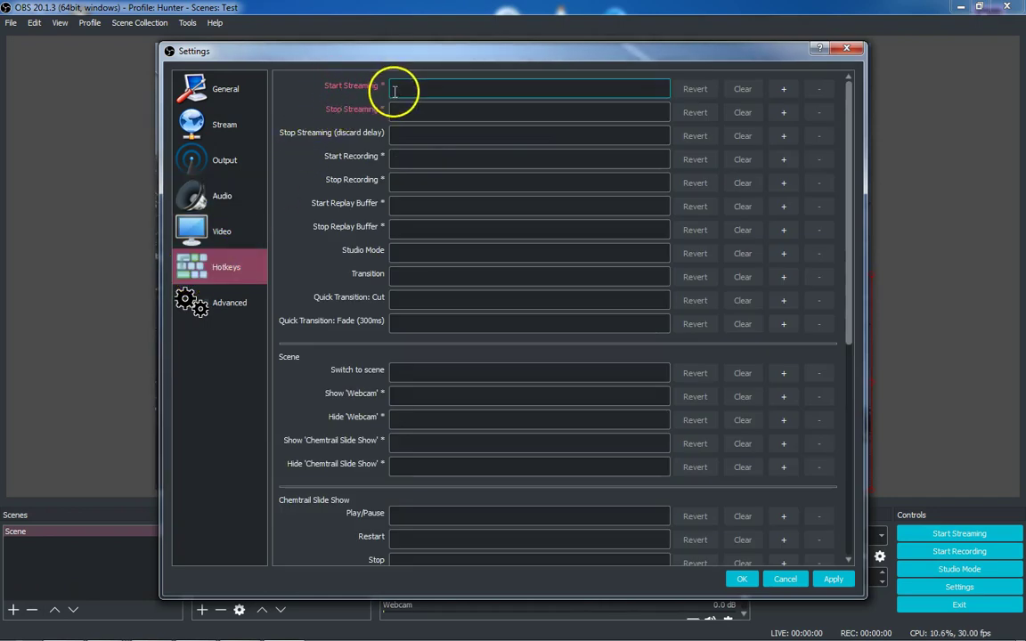
pyautogui.click(407, 109)
pyautogui.click(402, 134)
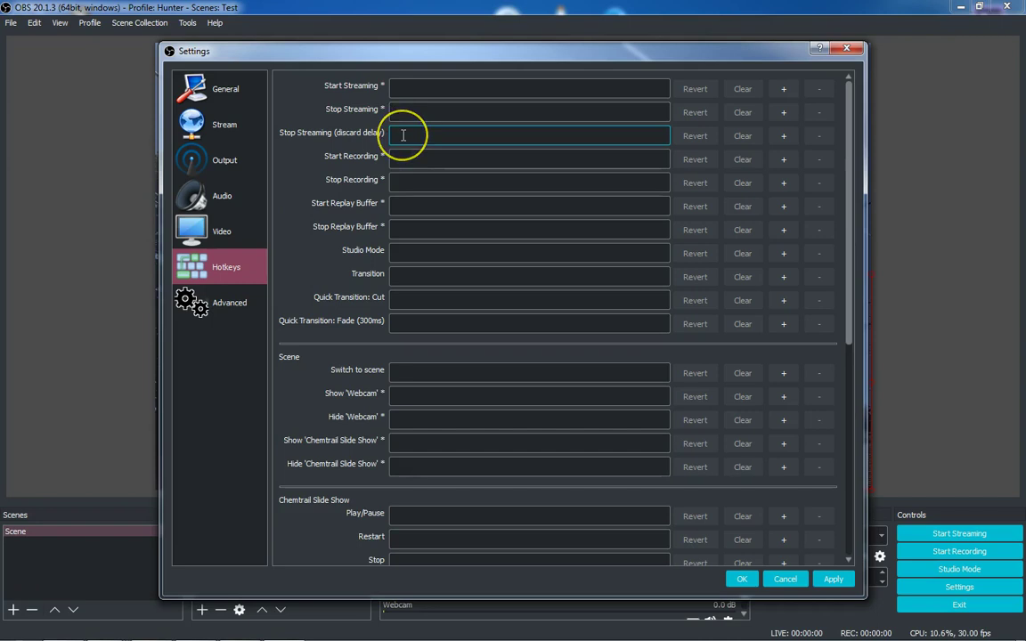
pyautogui.click(400, 160)
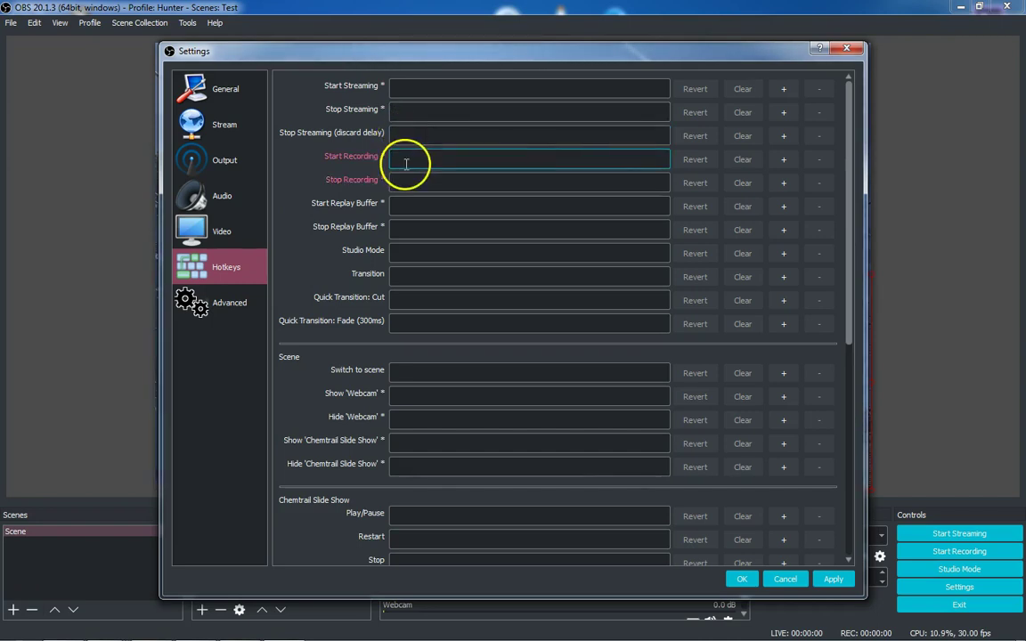
pyautogui.click(415, 185)
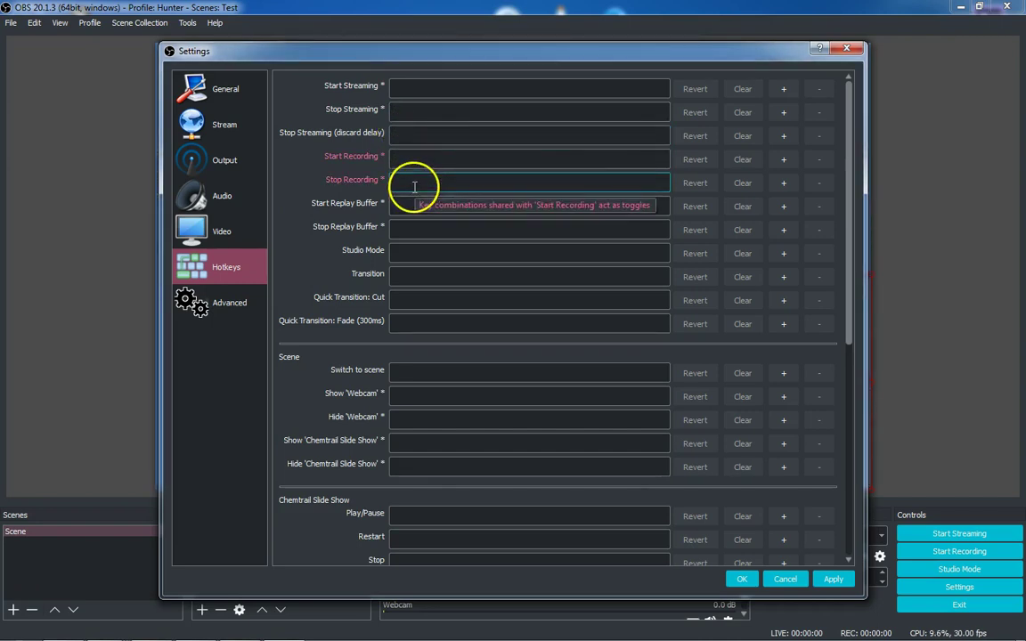
pyautogui.click(414, 205)
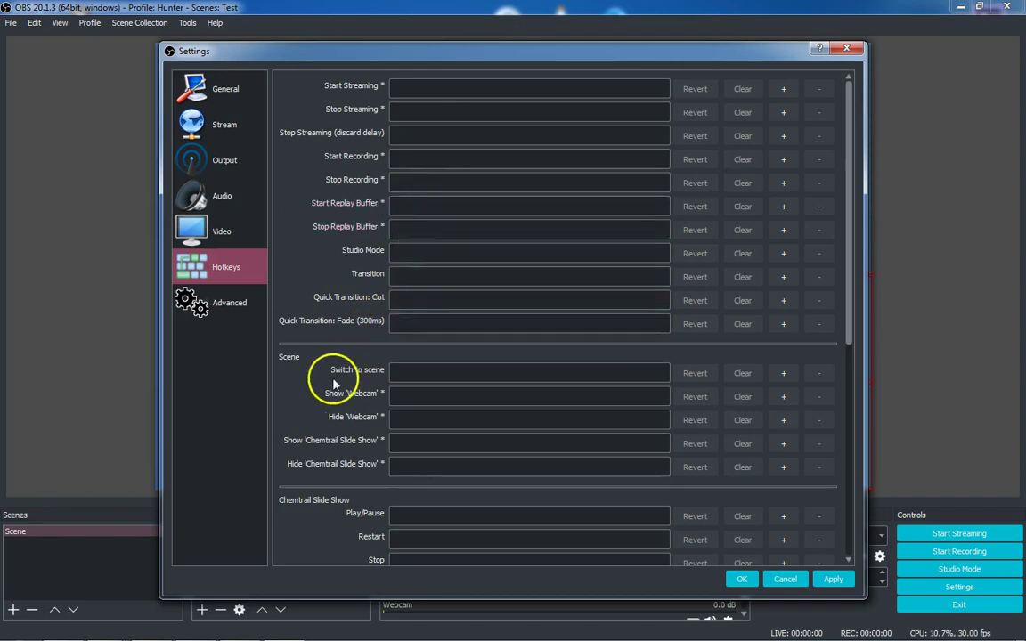
# Step: Look through the remaining hotkeys for the scene, slide show, desktop audio, microphone and webcam
pyautogui.scroll(-2, 339, 378)
pyautogui.scroll(-1, 320, 392)
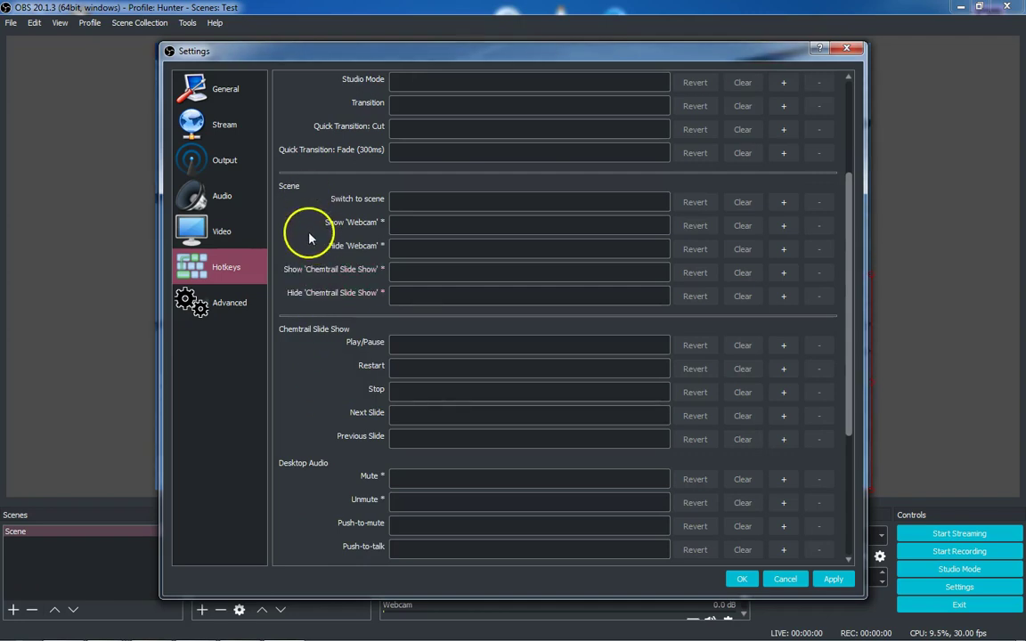
pyautogui.moveTo(347, 233)
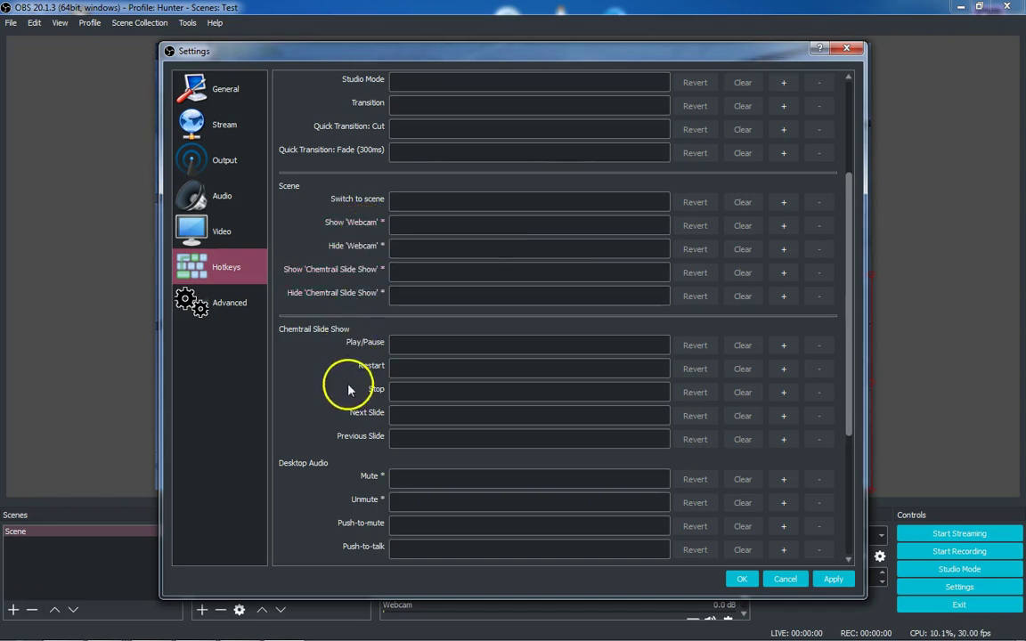
pyautogui.scroll(-3, 350, 451)
pyautogui.scroll(-2, 347, 441)
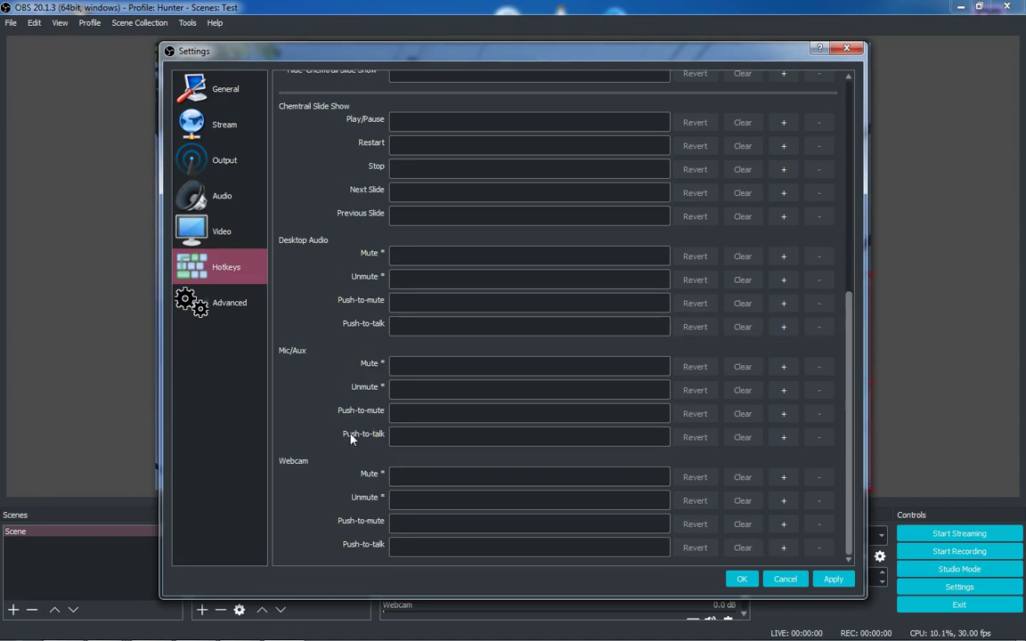
pyautogui.scroll(5, 349, 432)
pyautogui.scroll(3, 346, 424)
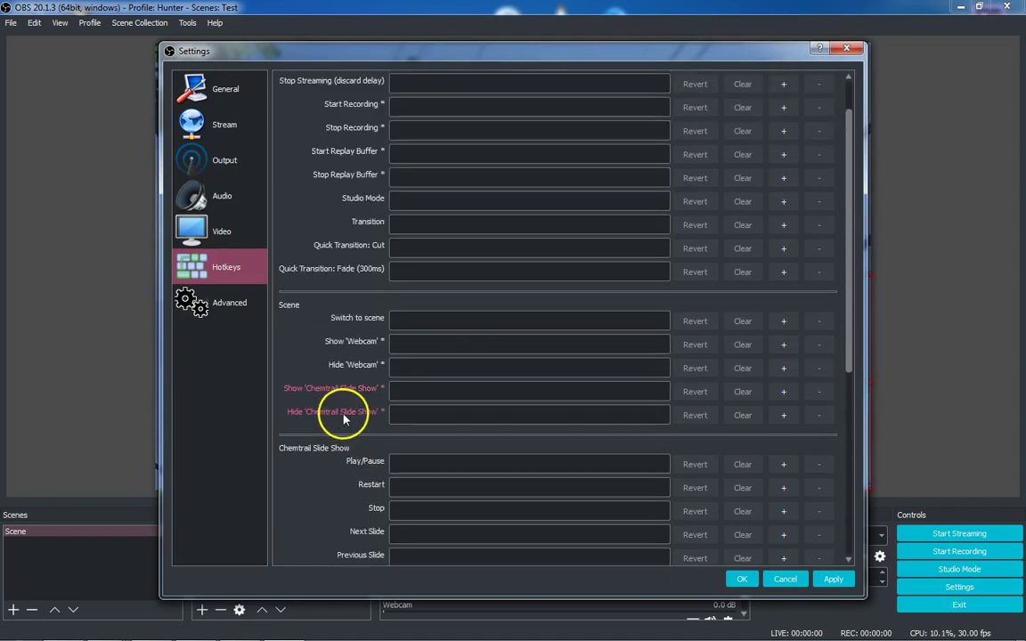
pyautogui.scroll(1, 343, 406)
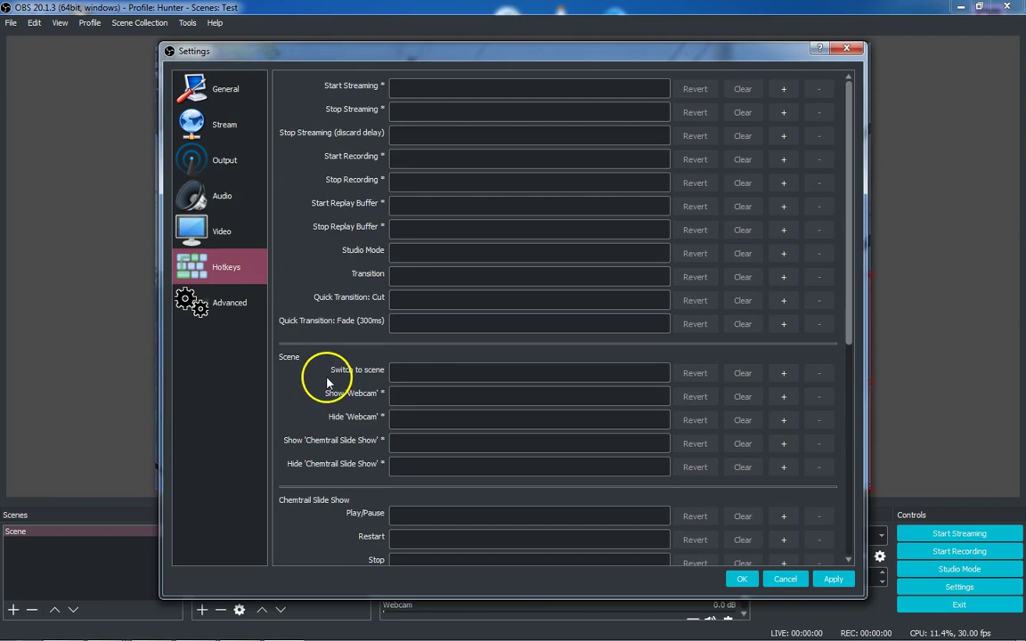
# Step: Review the advanced settings down to the network section and check the Bind to IP options, keeping Default
pyautogui.click(221, 299)
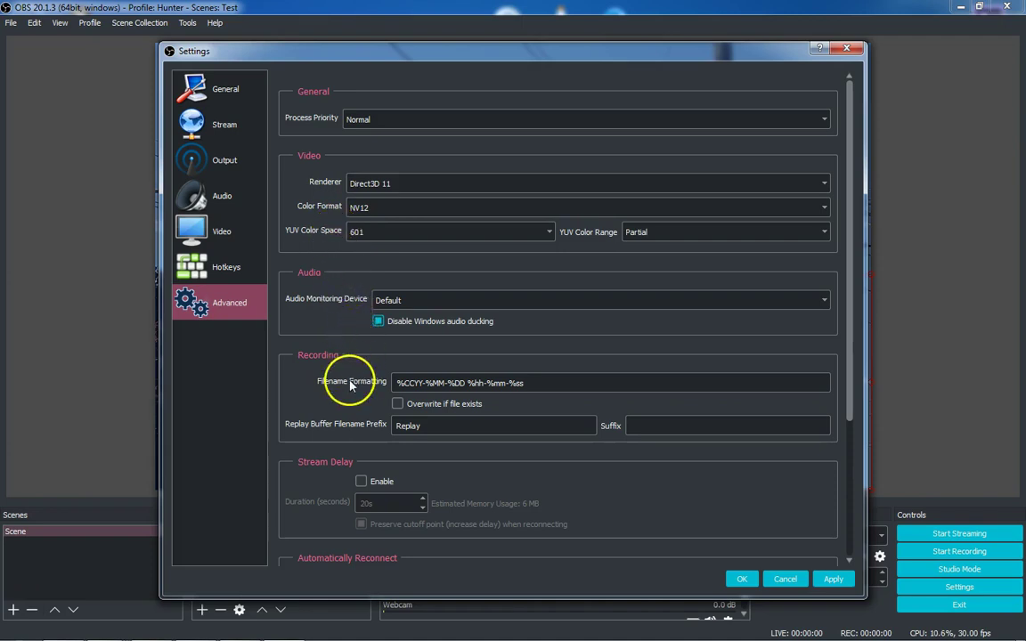
pyautogui.scroll(-3, 340, 508)
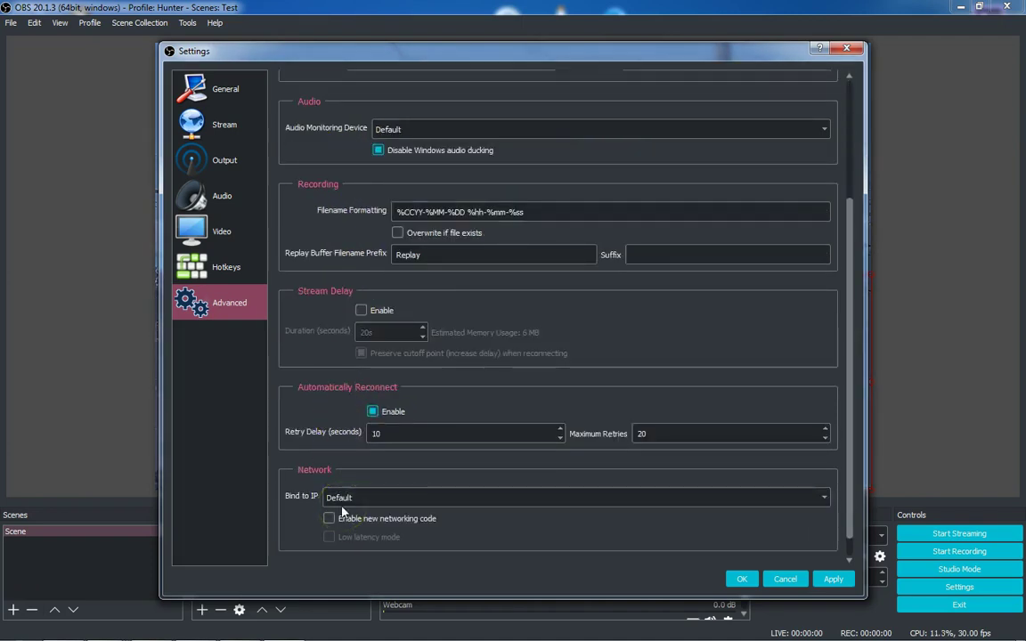
pyautogui.scroll(1, 342, 505)
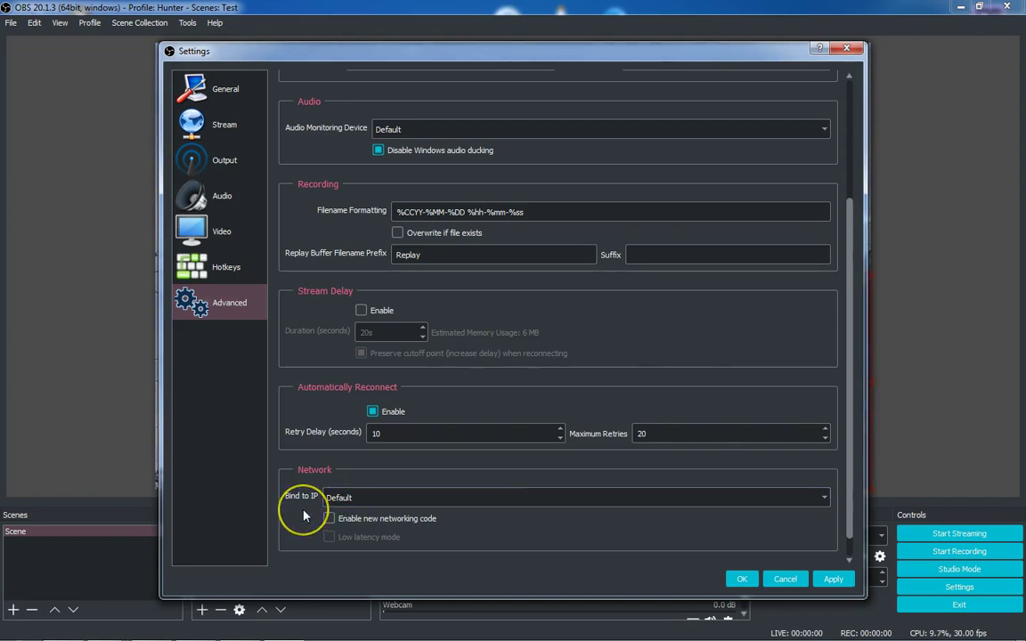
pyautogui.scroll(-1, 300, 515)
pyautogui.click(827, 473)
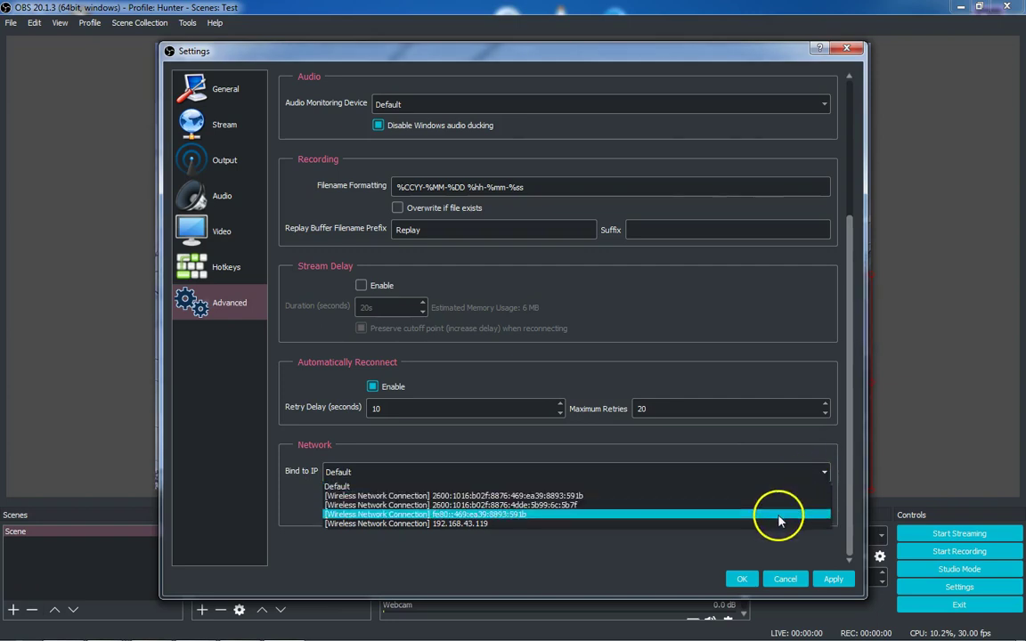
pyautogui.click(285, 499)
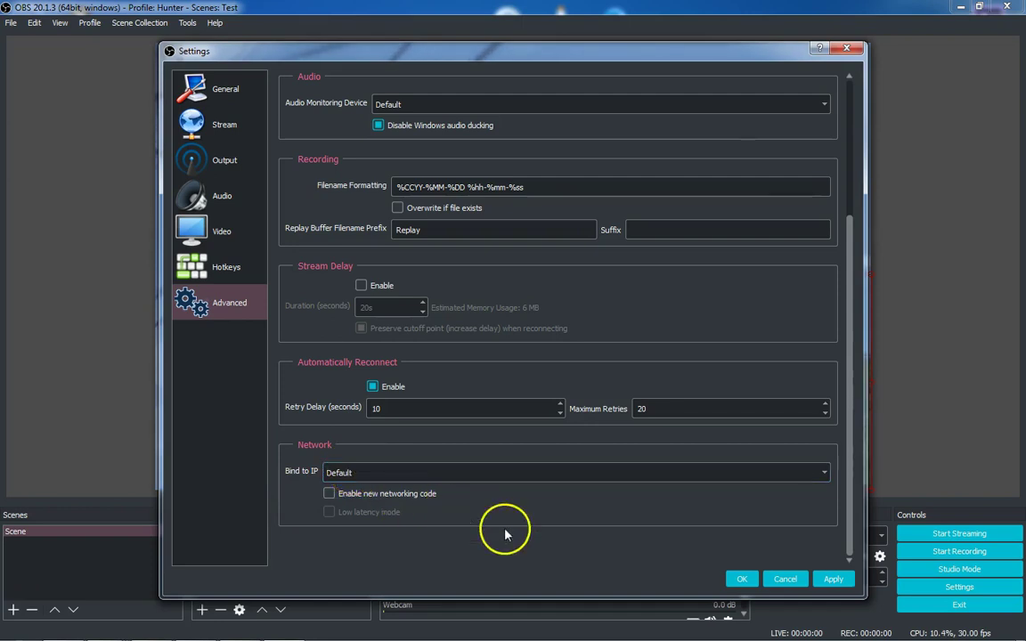
# Step: Return to the general settings, apply the changed settings and close the settings window
pyautogui.click(204, 89)
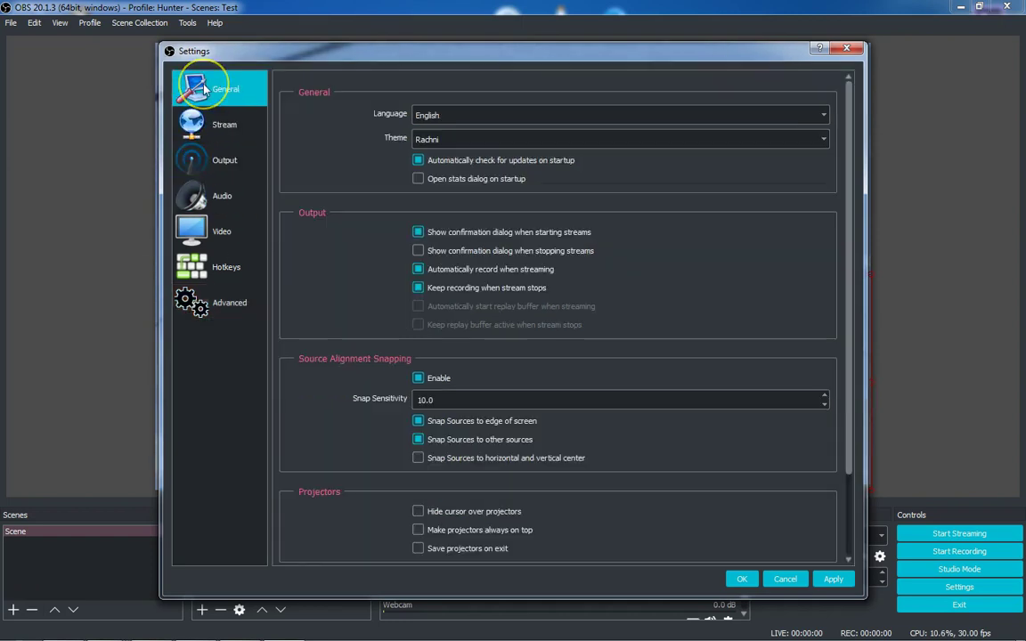
pyautogui.click(831, 585)
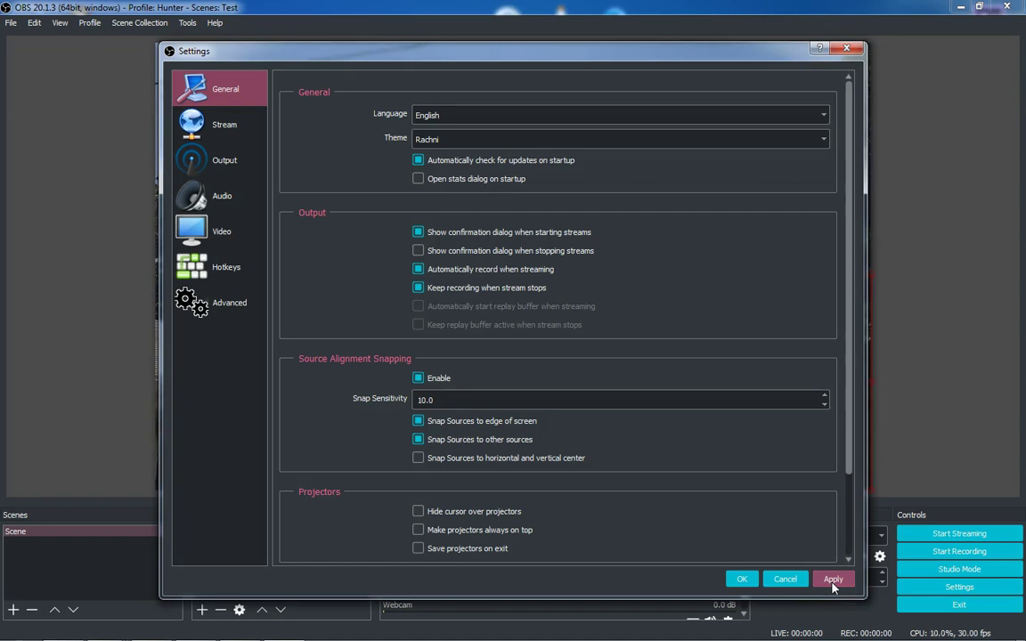
pyautogui.click(837, 581)
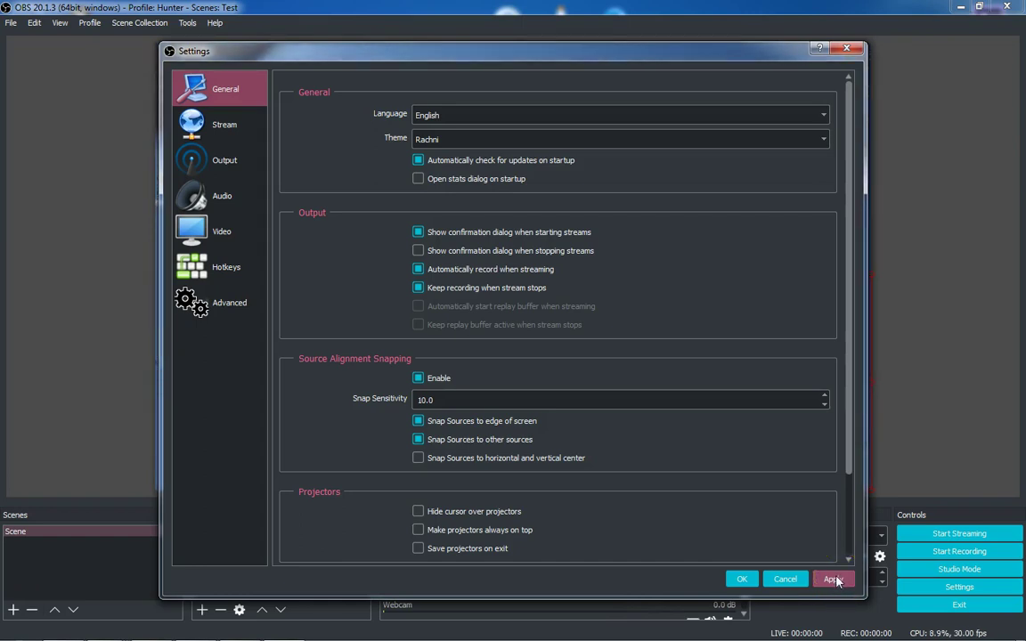
pyautogui.click(740, 578)
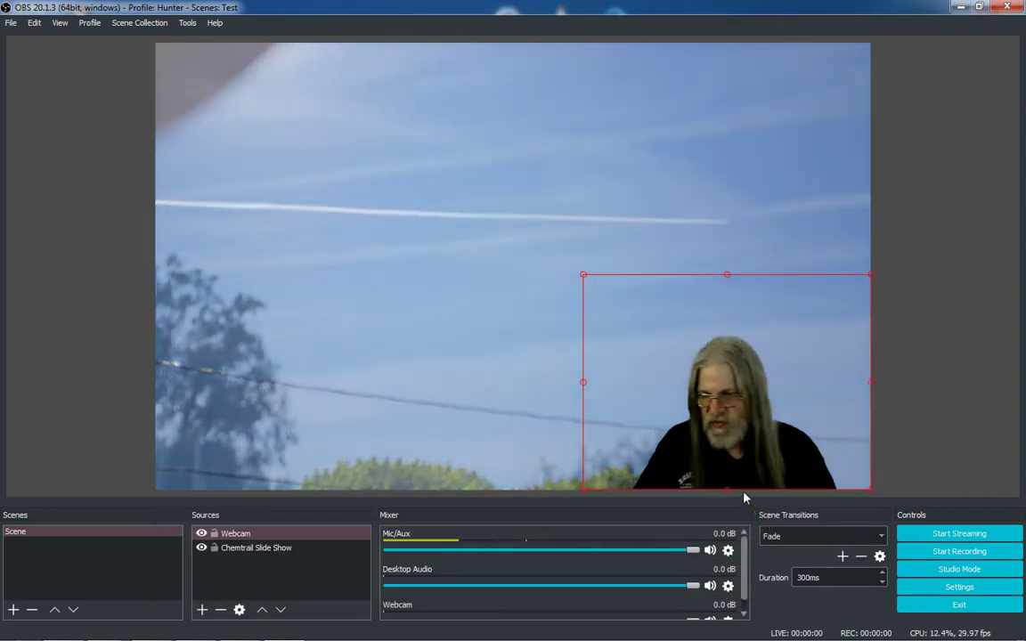
# Step: Look over the mixer's microphone, desktop audio and webcam channels, and clear the webcam source's selection in the preview
pyautogui.click(770, 507)
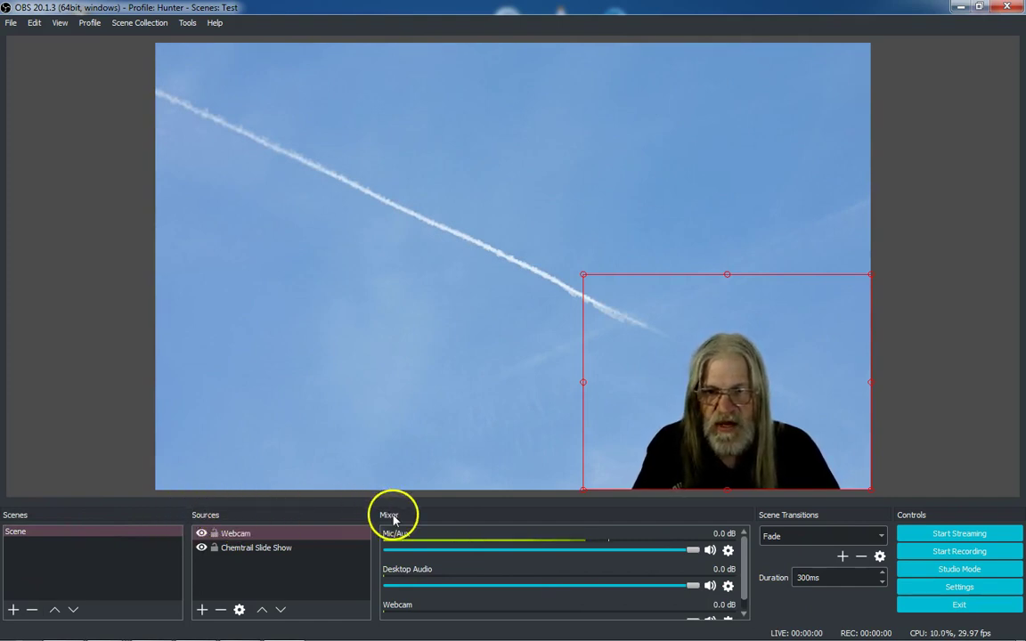
pyautogui.scroll(-2, 436, 581)
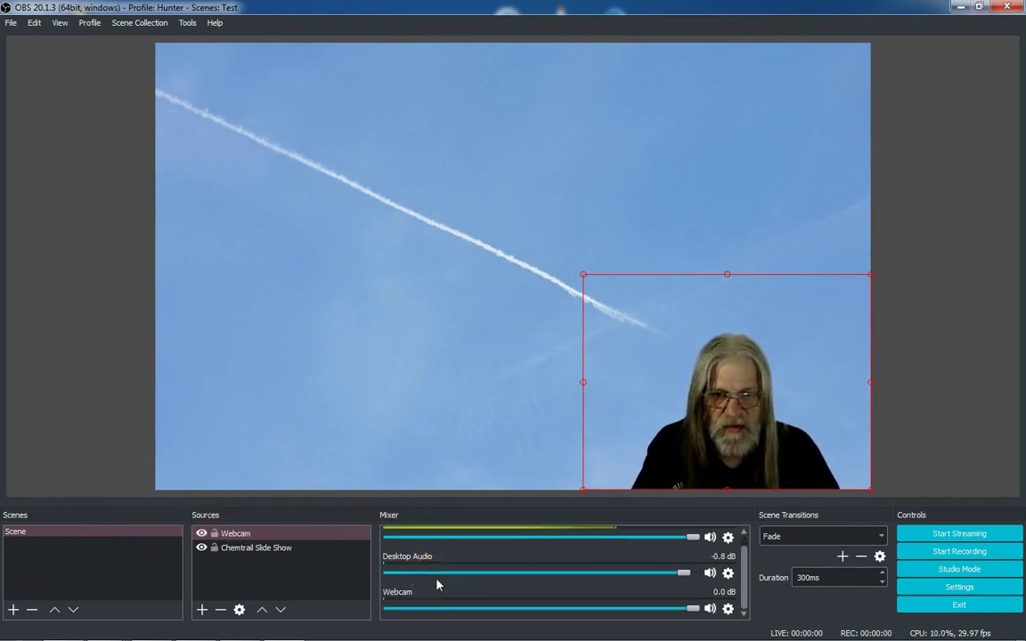
pyautogui.scroll(2, 436, 584)
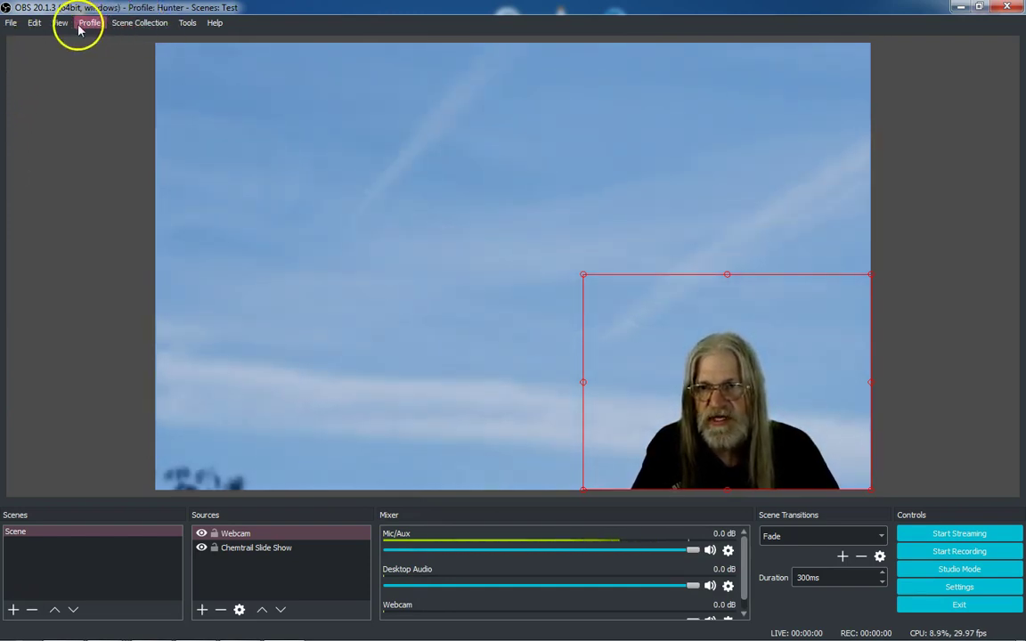
pyautogui.click(68, 247)
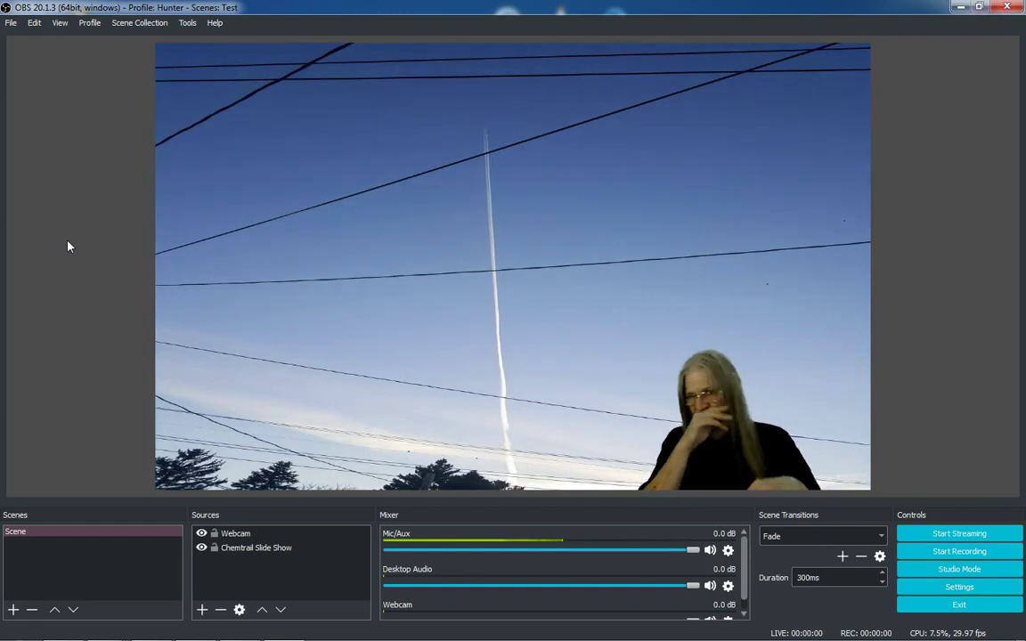